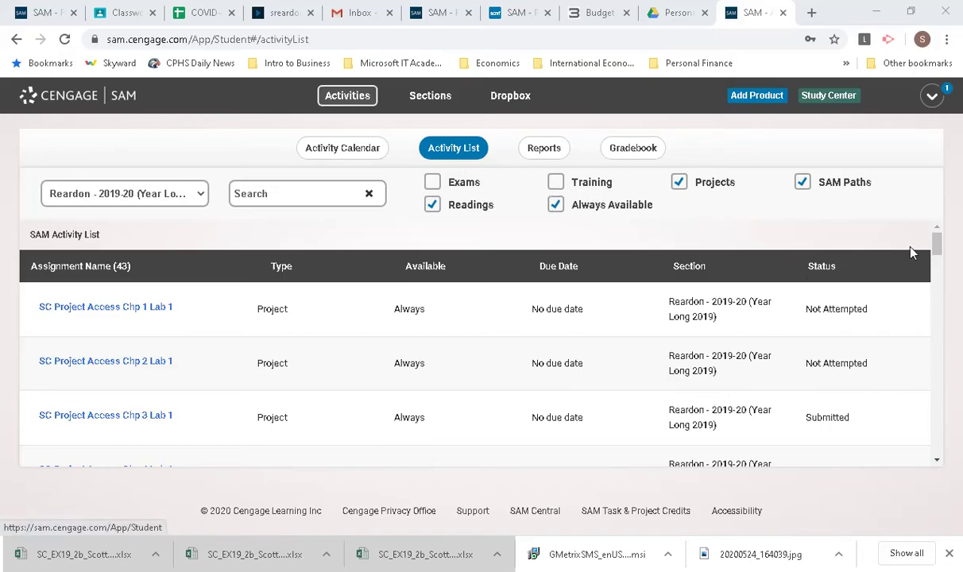
Find the assignment SC Project Excel Chp 2 Lab 2 in the activity list and start it
scroll(936, 270, "down", 1)
left_click_drag(936, 270, 938, 310)
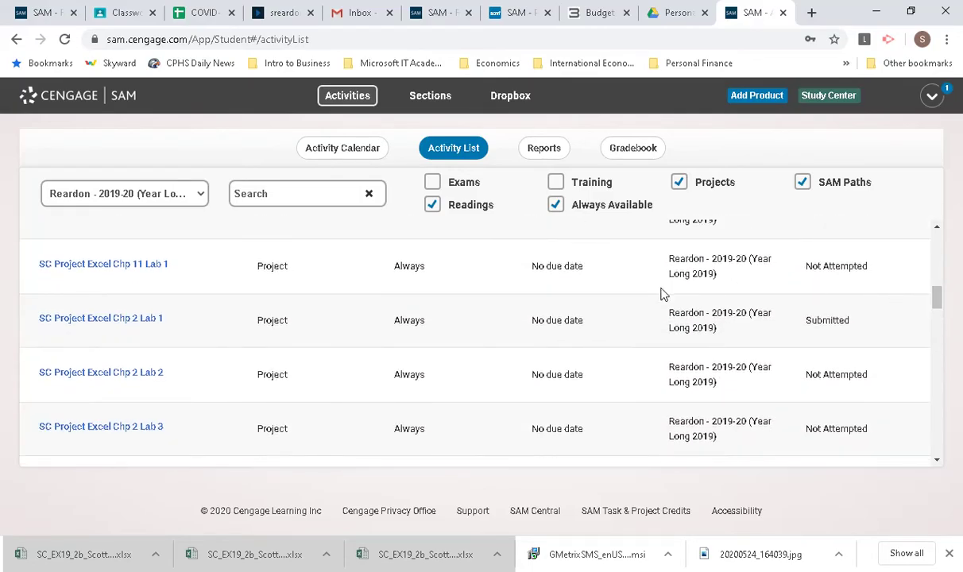
left_click(130, 375)
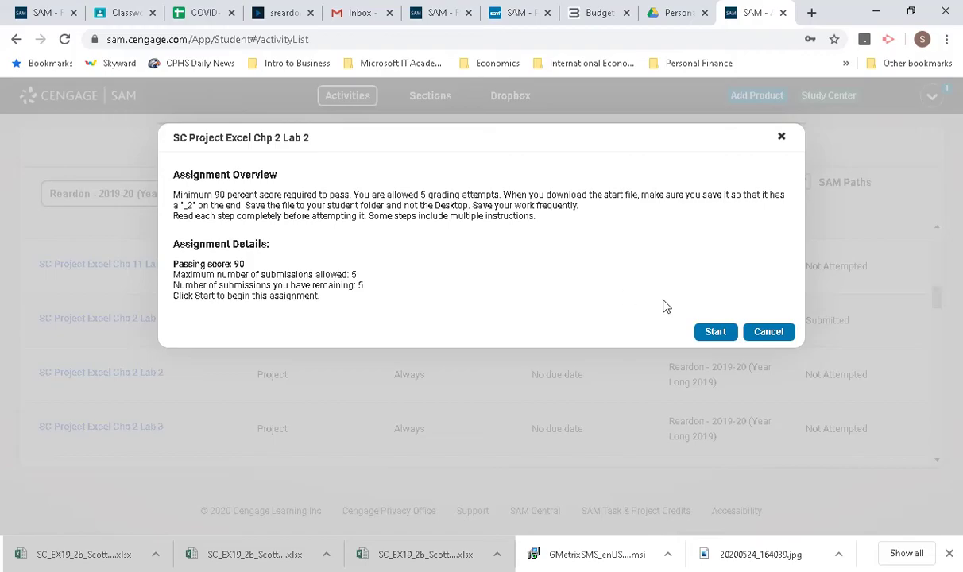
left_click(712, 333)
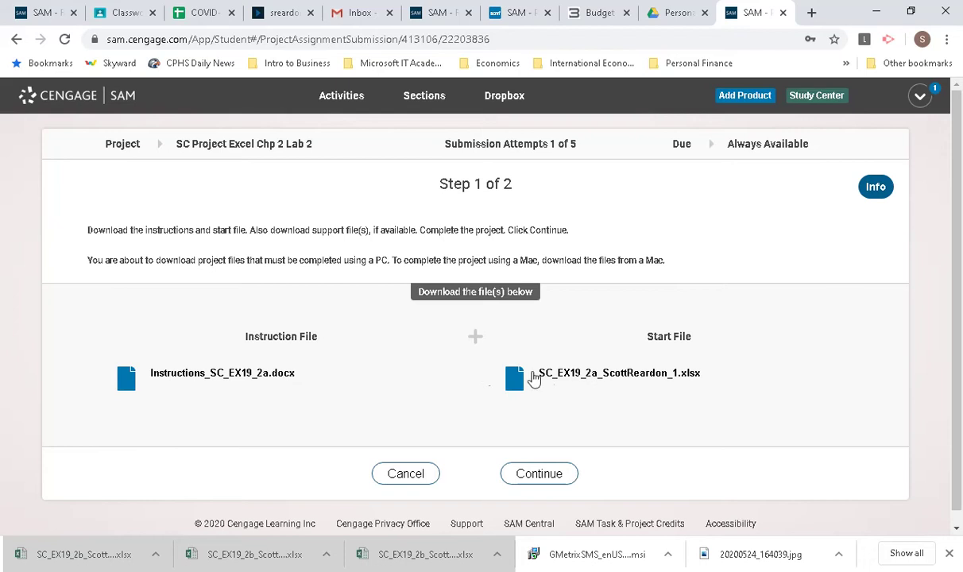
Download the SC_EX19_2a start file, open it in Excel with editing enabled, and go to the Bin worksheet
left_click(592, 380)
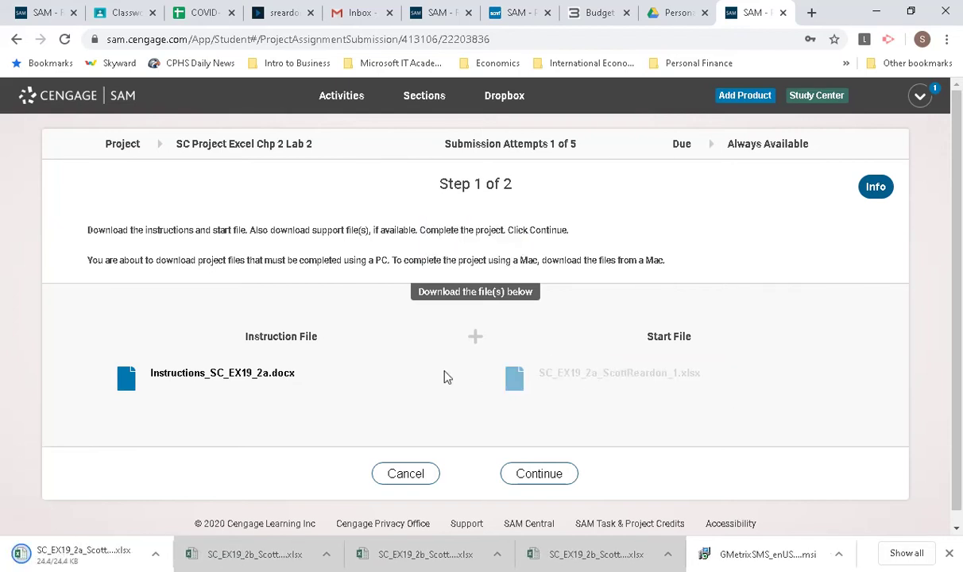
left_click(79, 560)
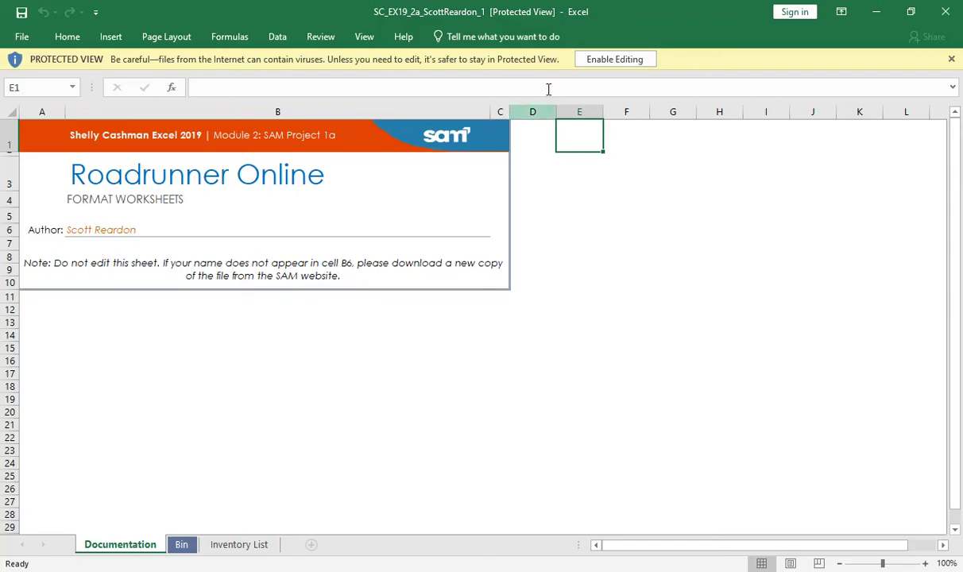
left_click(612, 62)
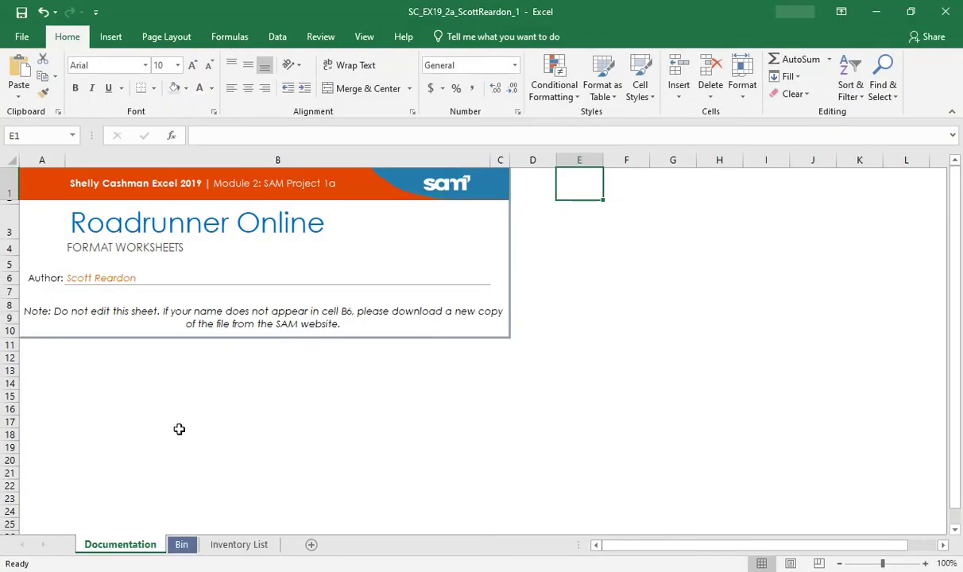
left_click(182, 546)
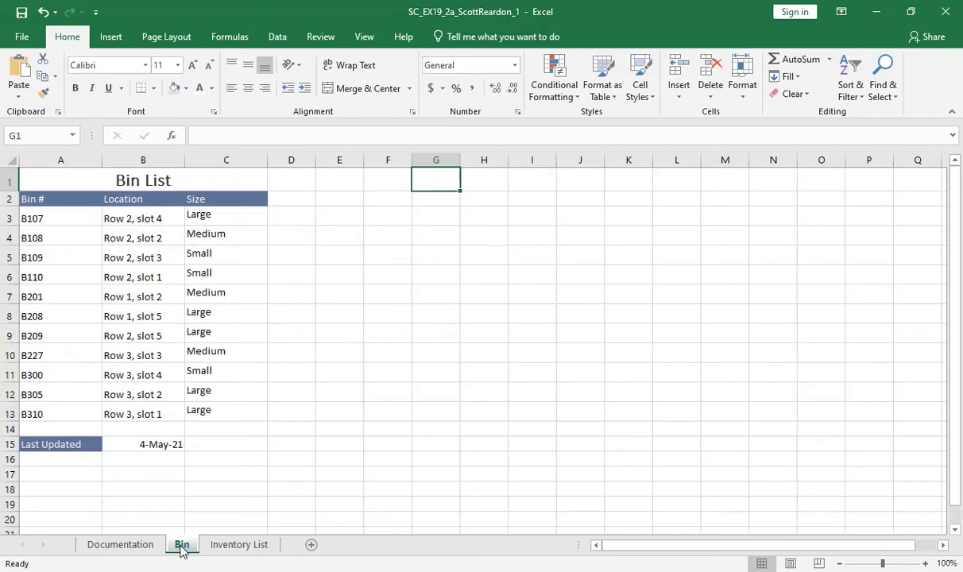
Save a copy of the workbook in the Documents folder, changing the ending of the file name to _2
left_click(22, 37)
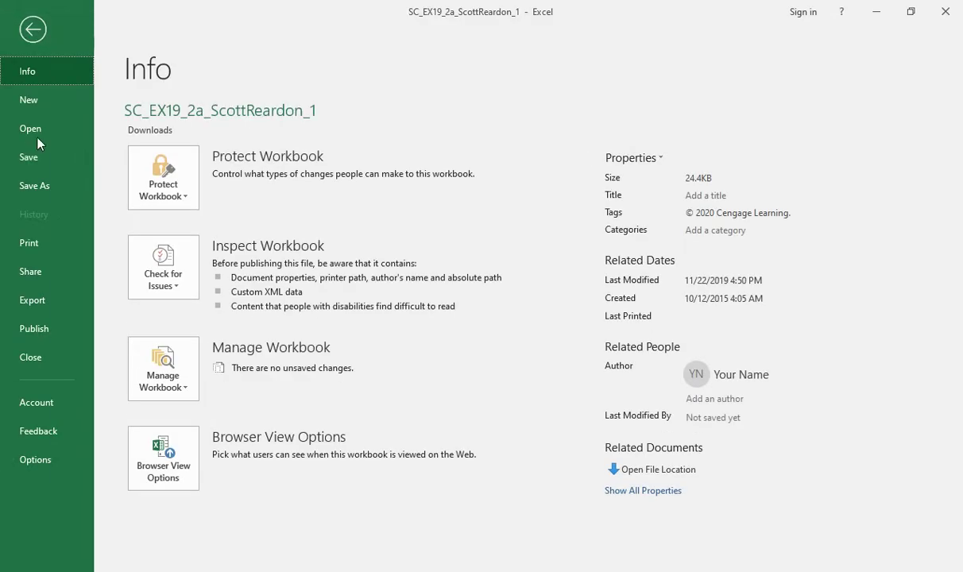
left_click(35, 187)
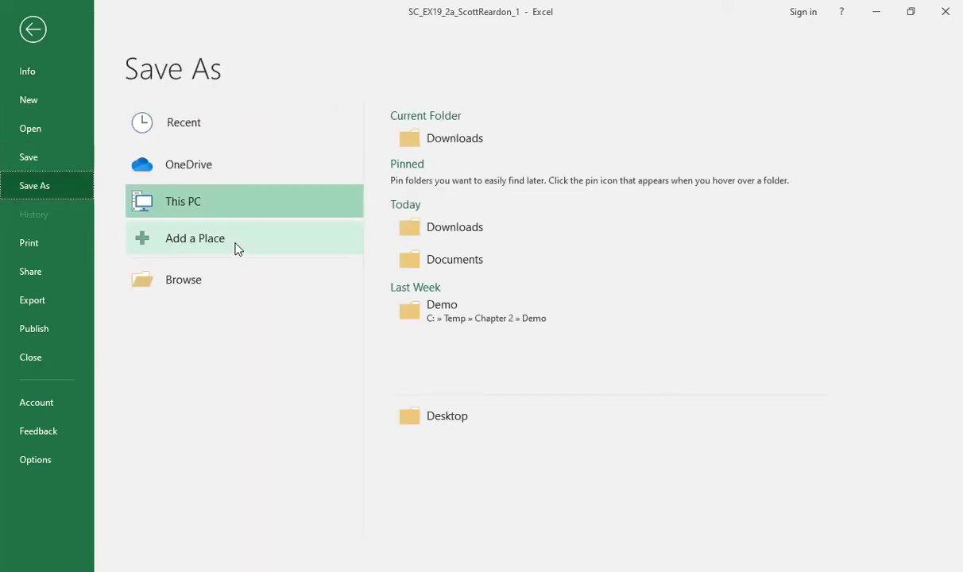
left_click(450, 261)
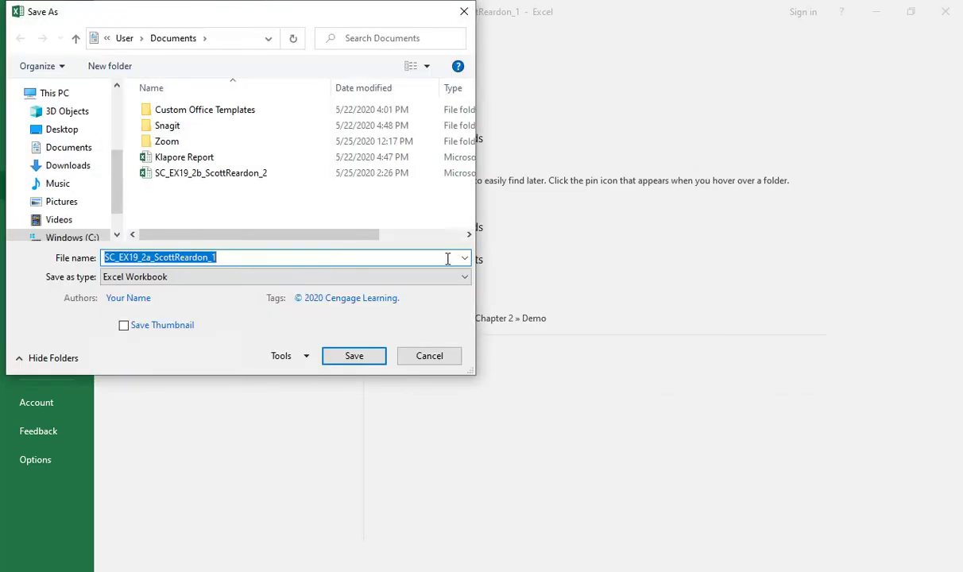
left_click(251, 255)
key("BackSpace")
type("2")
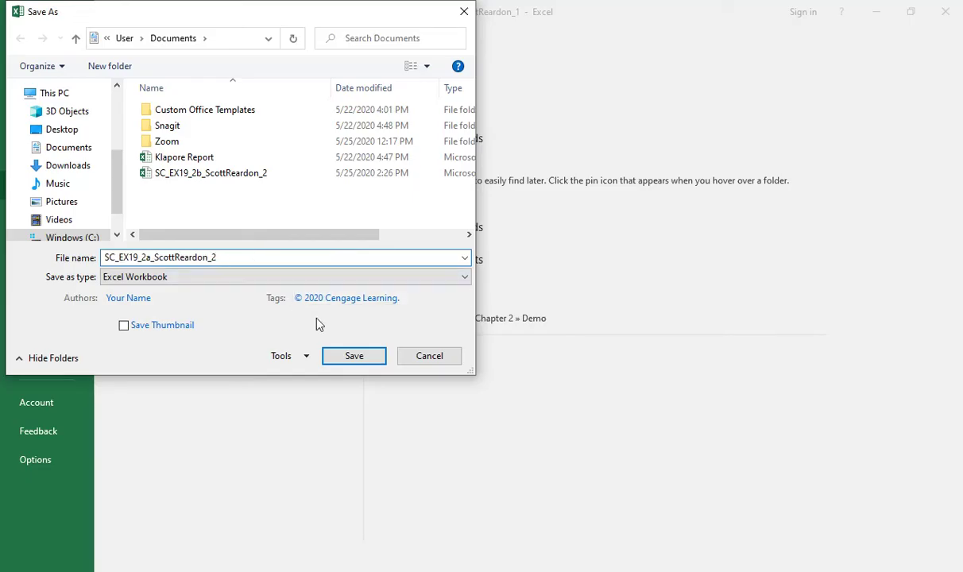
left_click(355, 358)
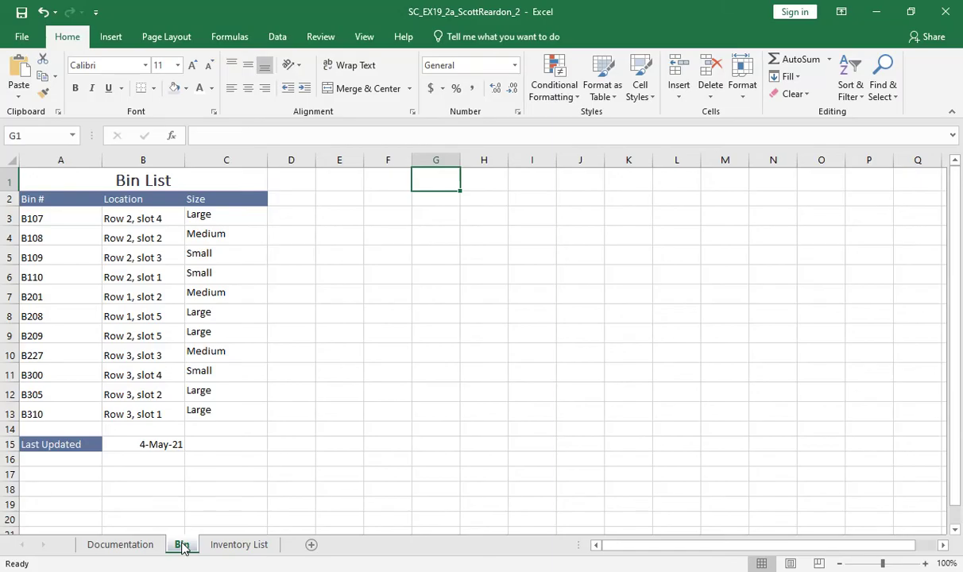
Rename the Bin worksheet as "Bin List"
right_click(183, 550)
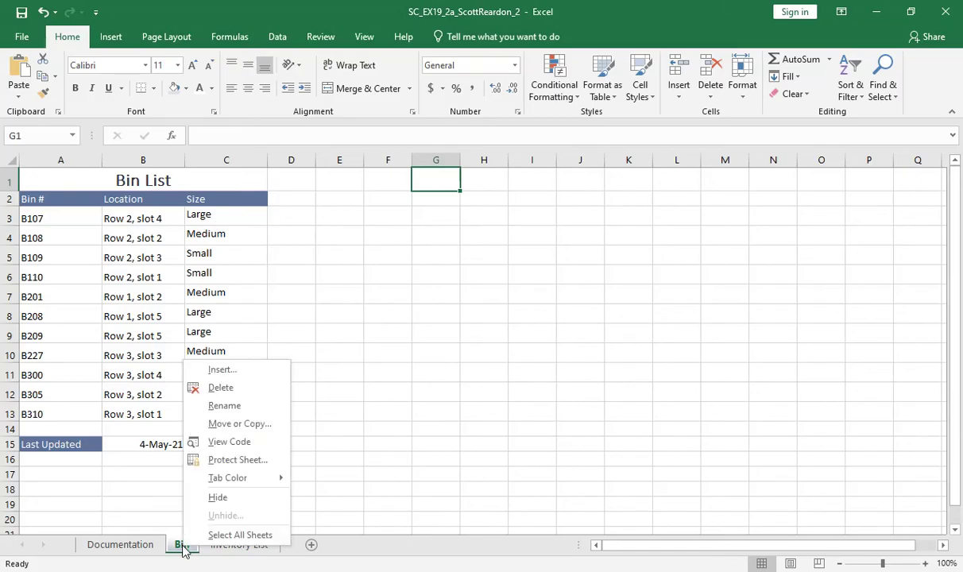
key("Escape")
double_click(182, 545)
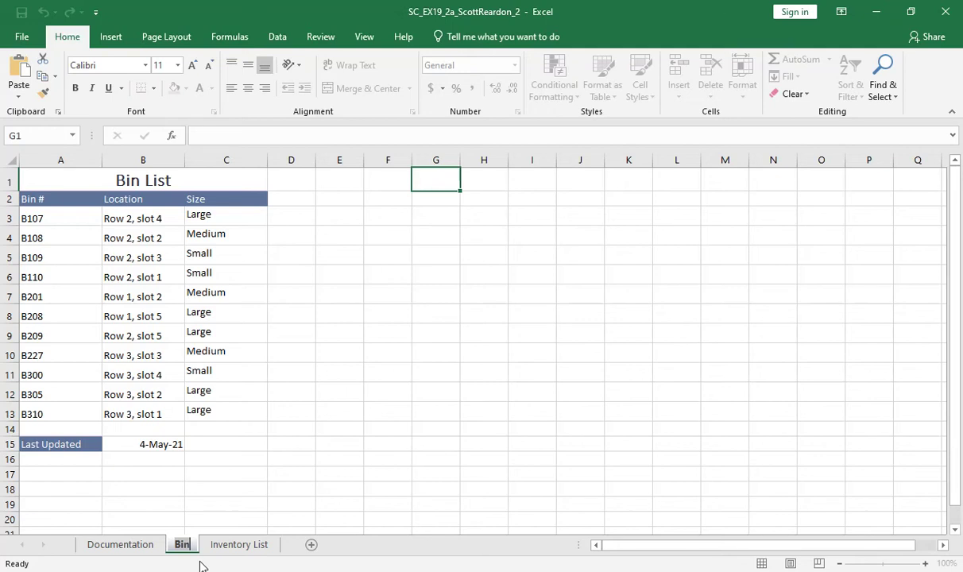
key("BackSpace")
key("BackSpace")
key("BackSpace")
type("List")
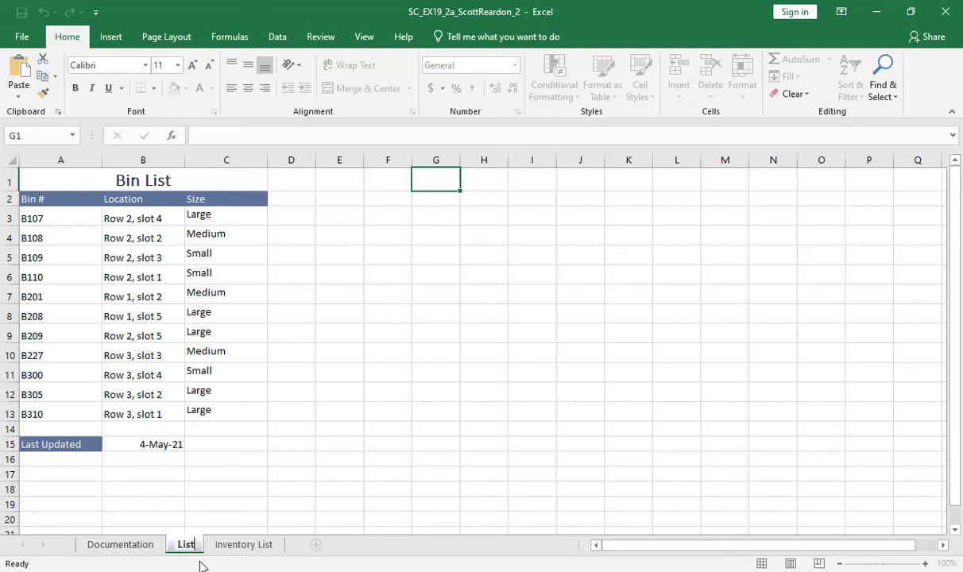
key("BackSpace")
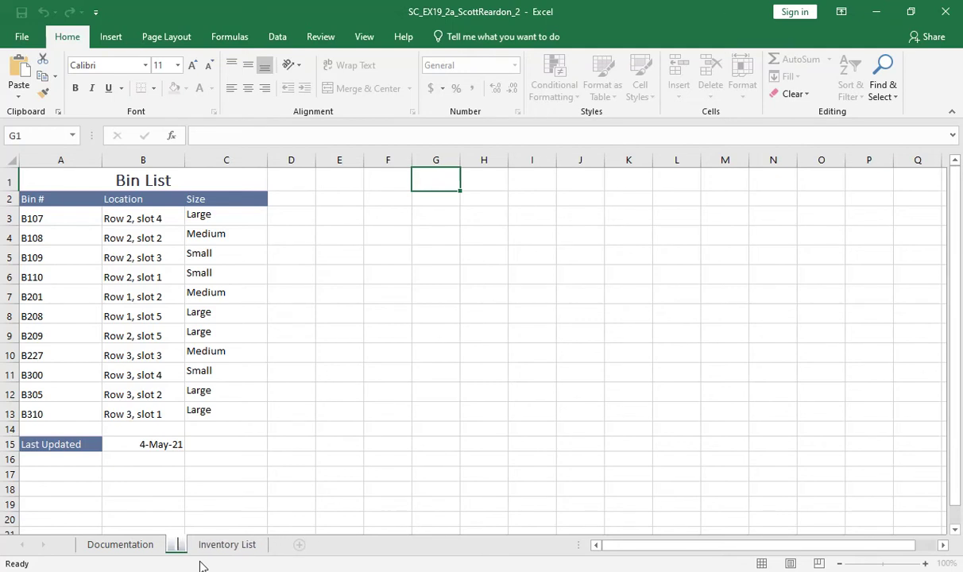
type("Bin List")
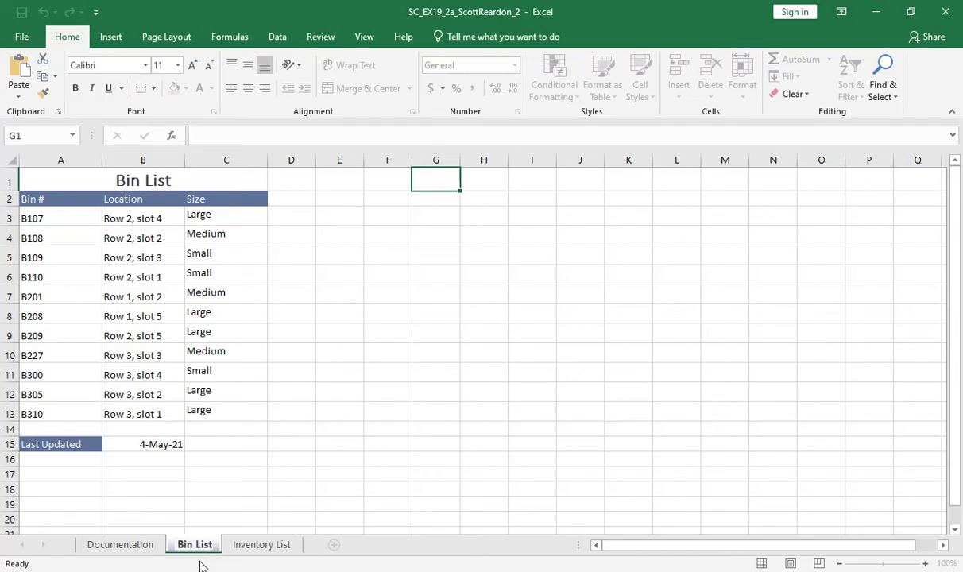
key("Return")
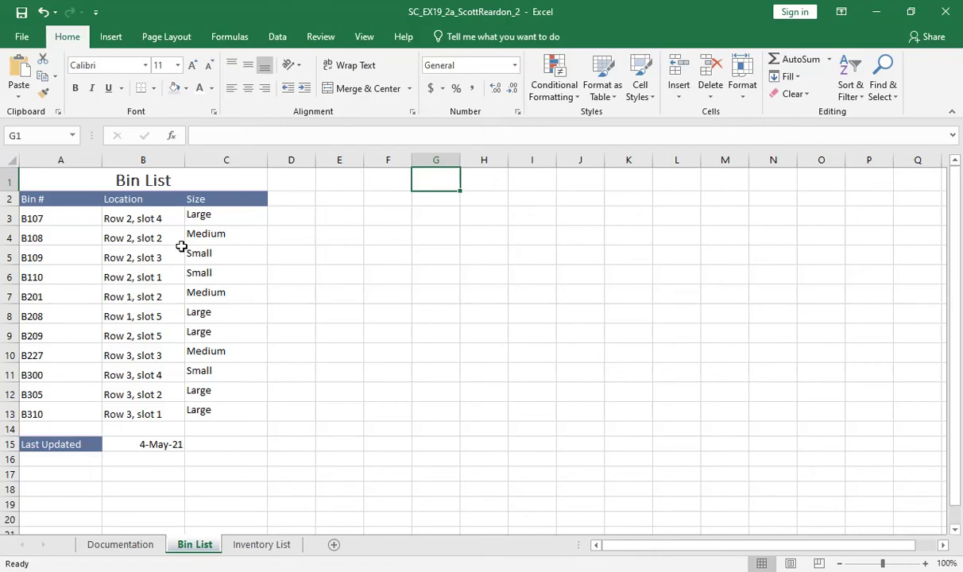
Bottom-align the bin sizes in the range C3:C13 of the Bin List worksheet
left_click_drag(198, 215, 199, 410)
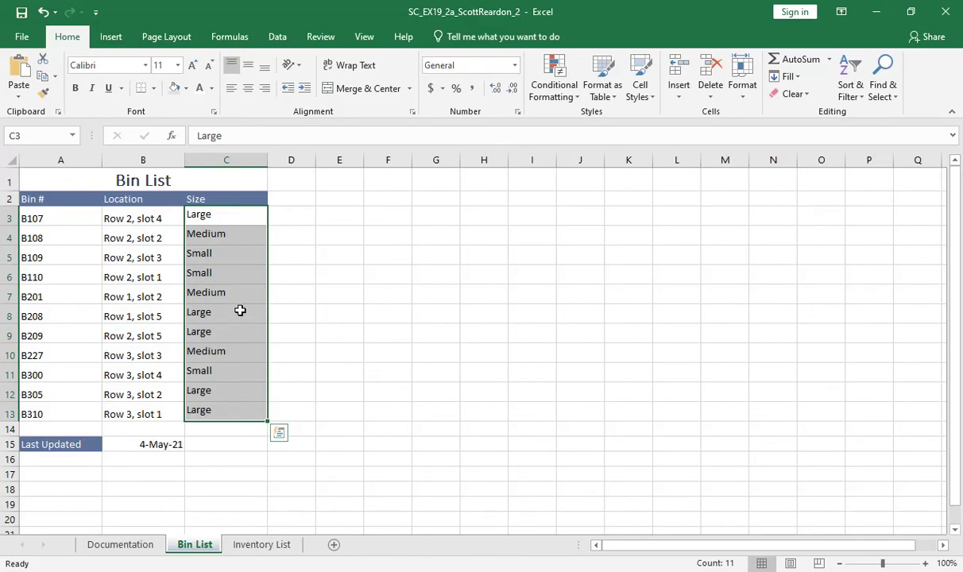
left_click(264, 75)
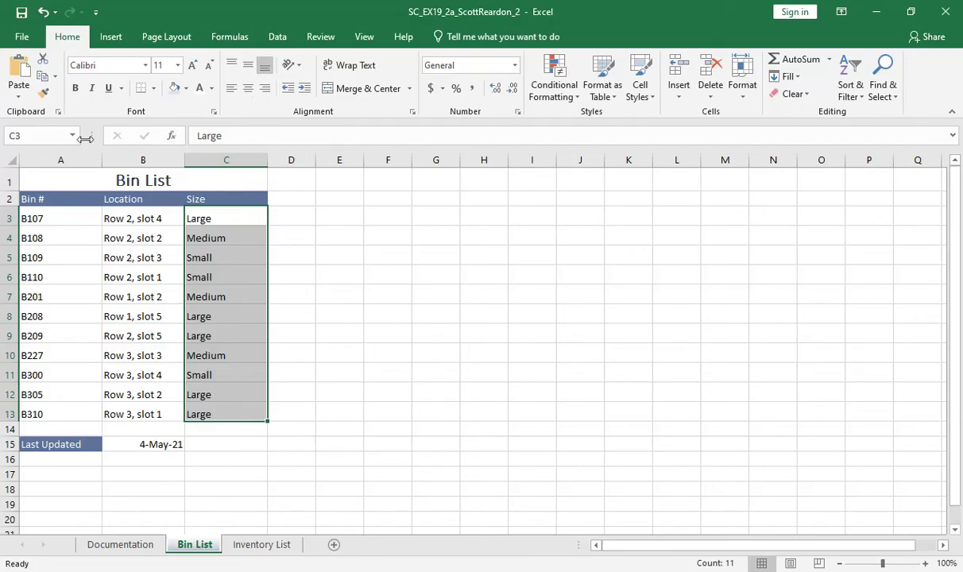
Apply an outline border to the range A1:C13 in the blue-gray theme color that matches the header row
left_click_drag(60, 180, 235, 425)
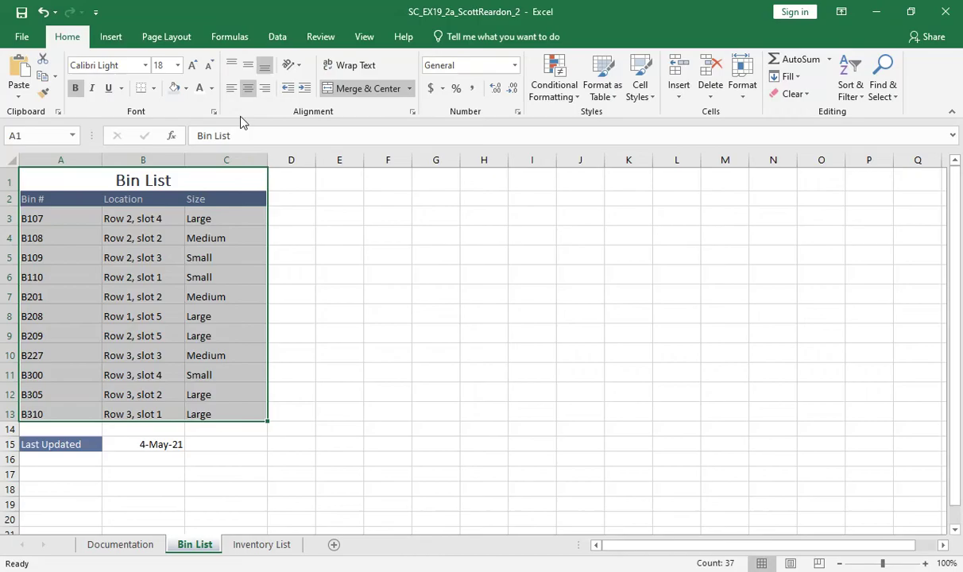
left_click(154, 91)
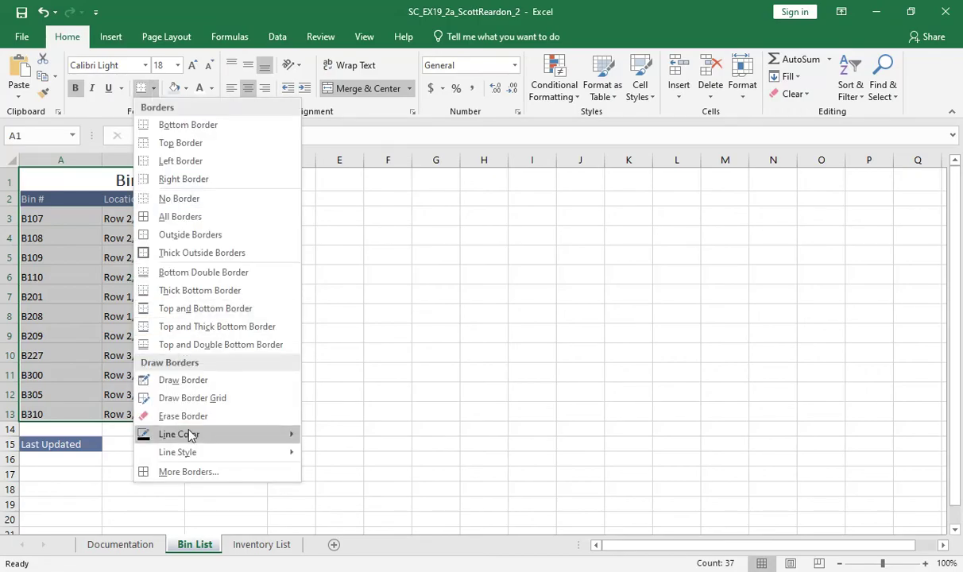
left_click(189, 472)
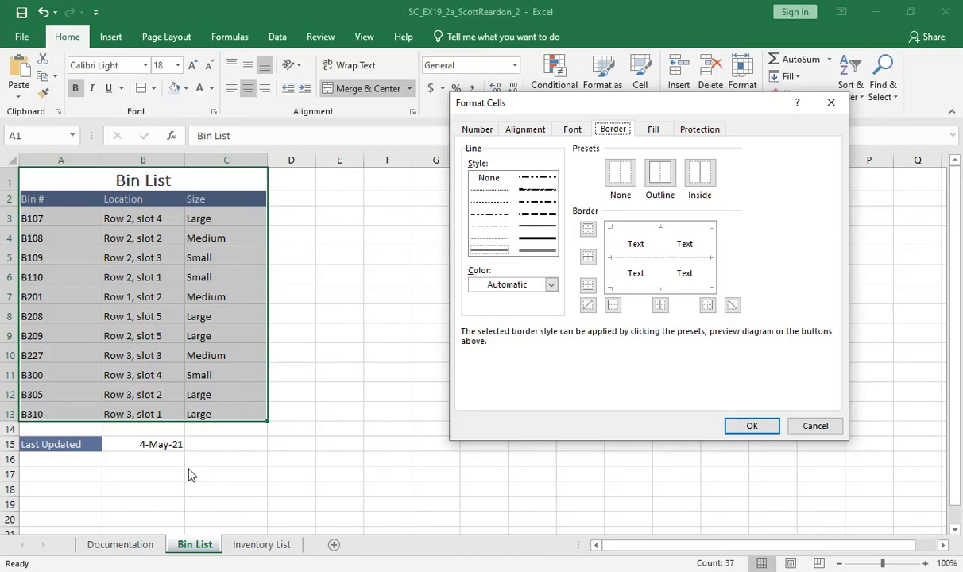
left_click(550, 286)
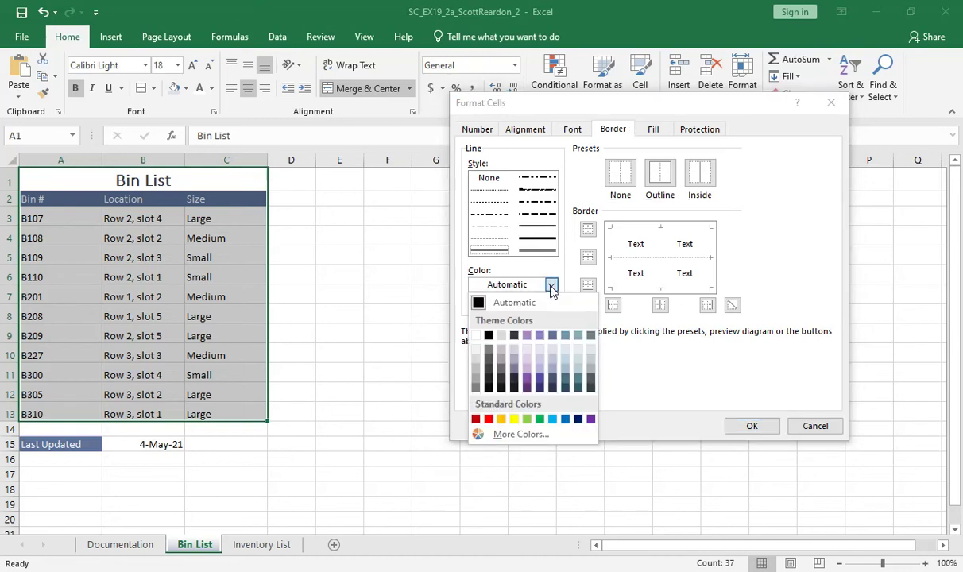
left_click(552, 337)
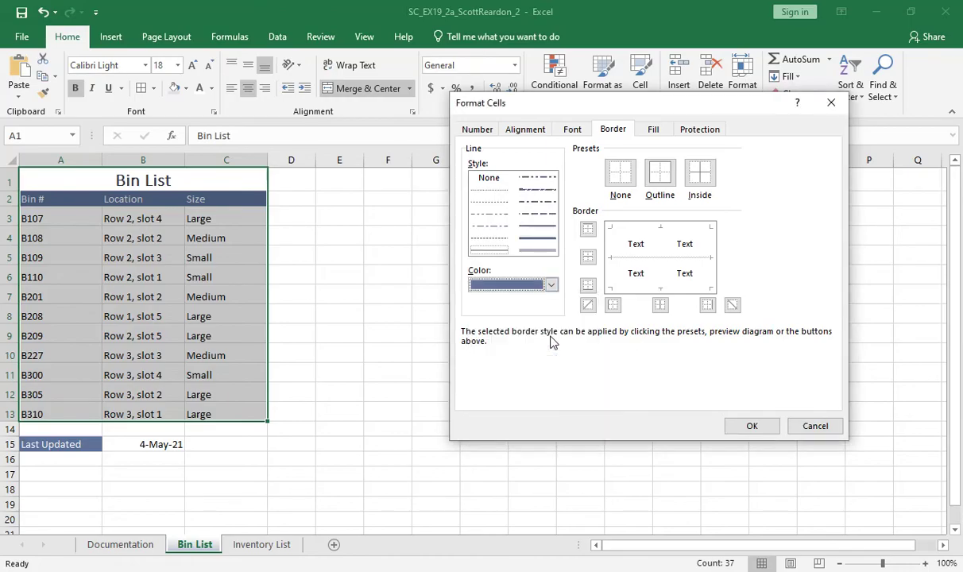
left_click(654, 197)
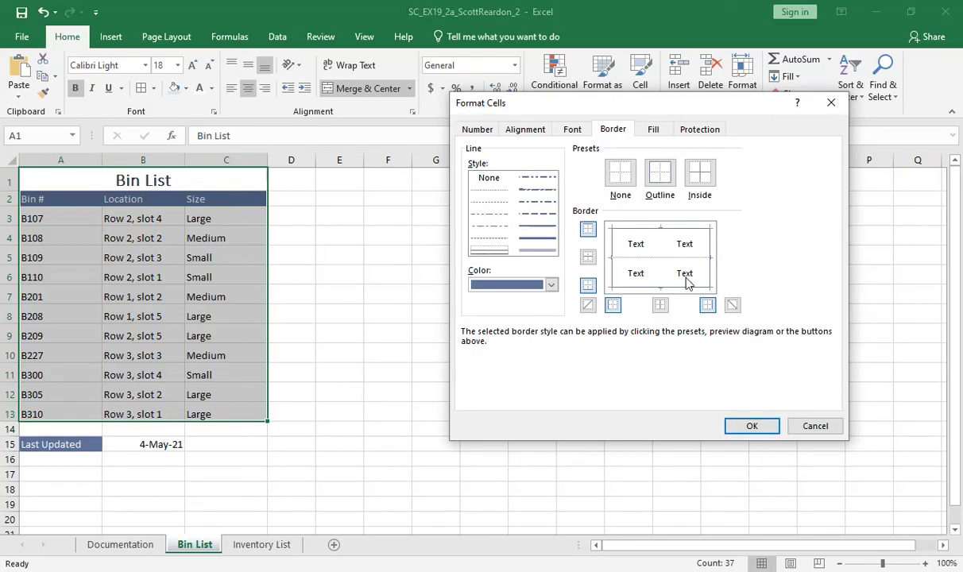
left_click(749, 427)
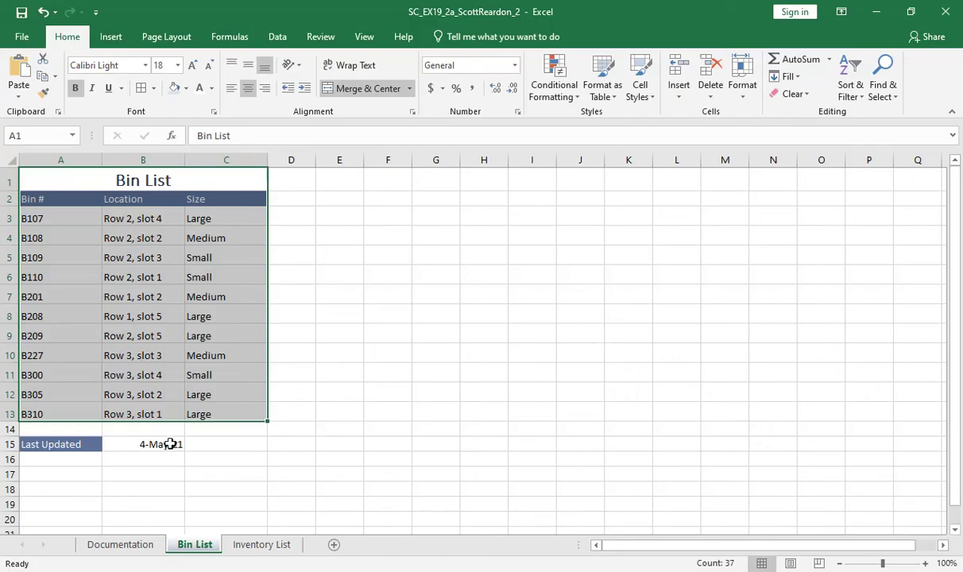
Format the Last Updated date in cell B15 with the Short Date number format
left_click(146, 445)
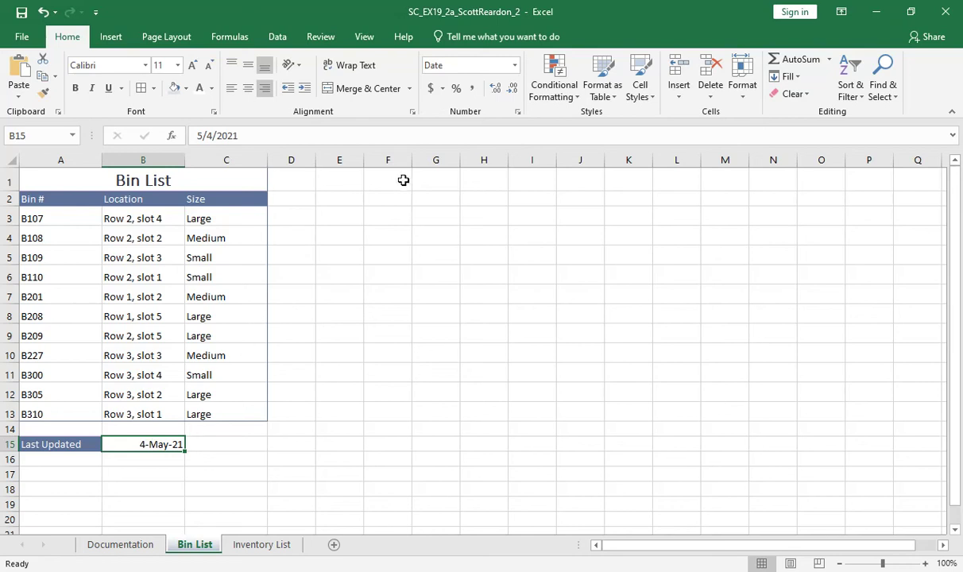
left_click(515, 67)
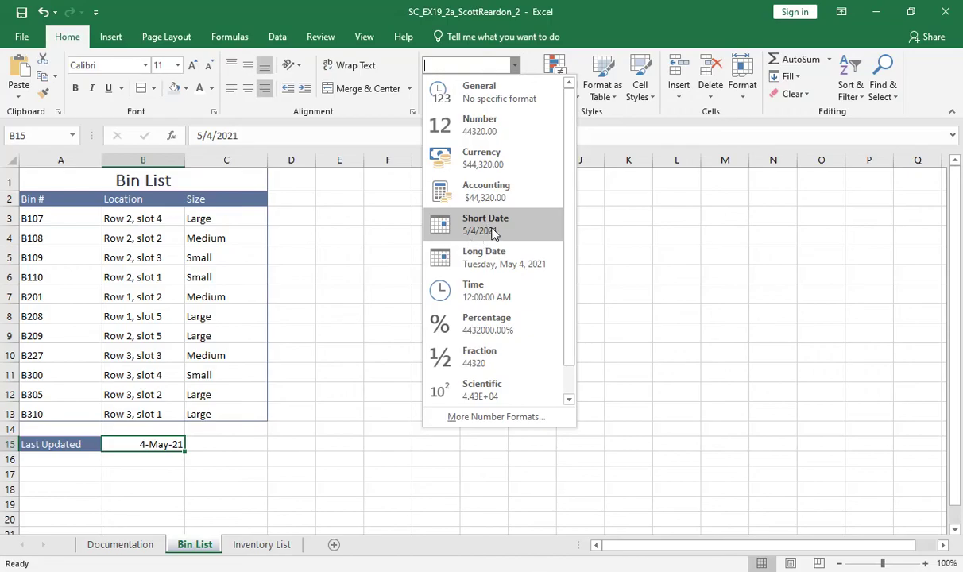
left_click(490, 228)
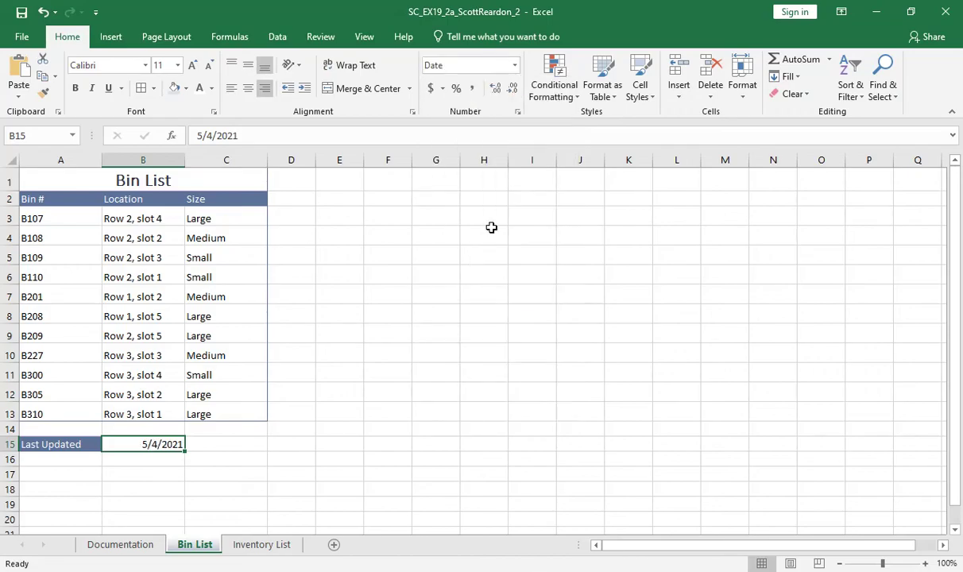
Add "Warehouse Bins" to the center header section of the Bin List worksheet in Page Layout view, and return to Normal view
left_click(790, 565)
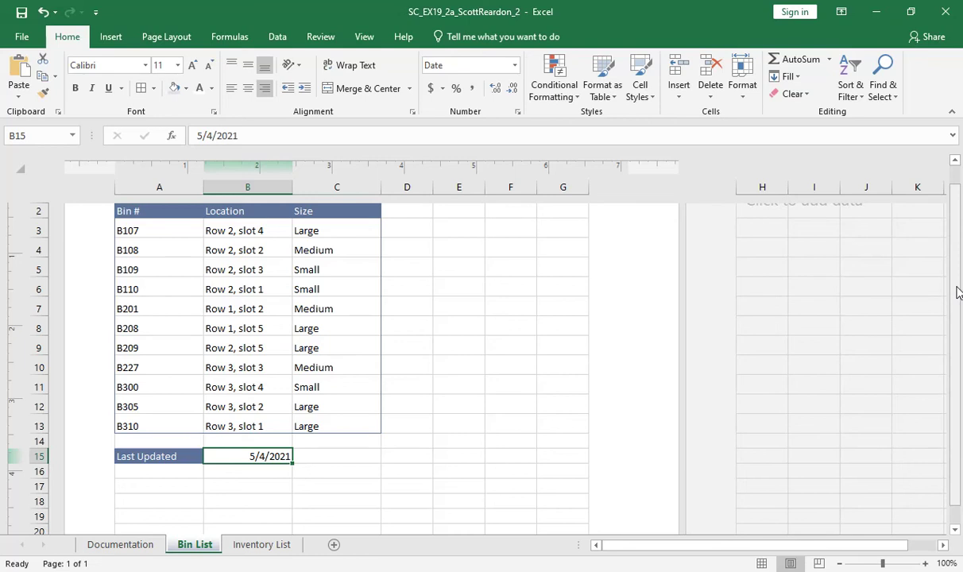
scroll(955, 270, "up", 3)
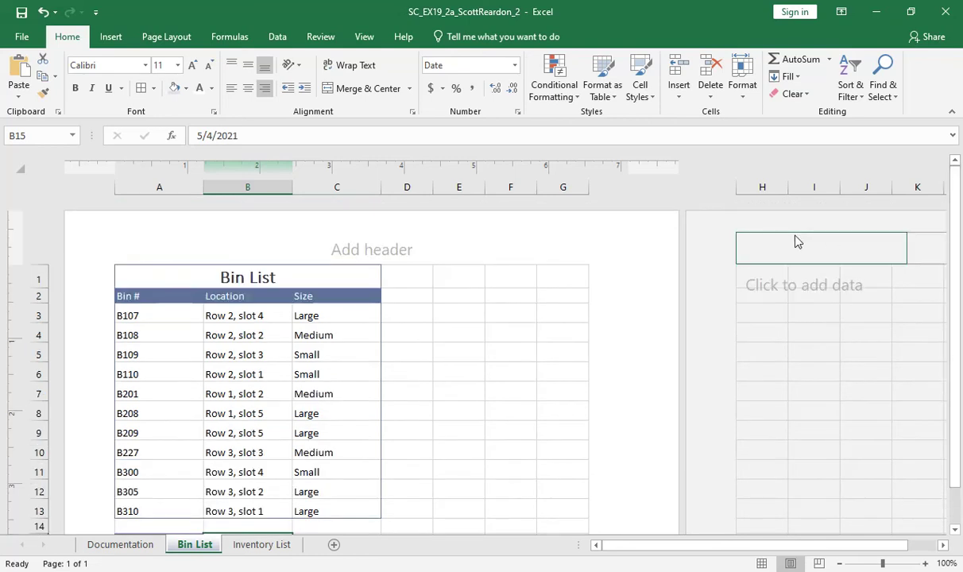
left_click(359, 247)
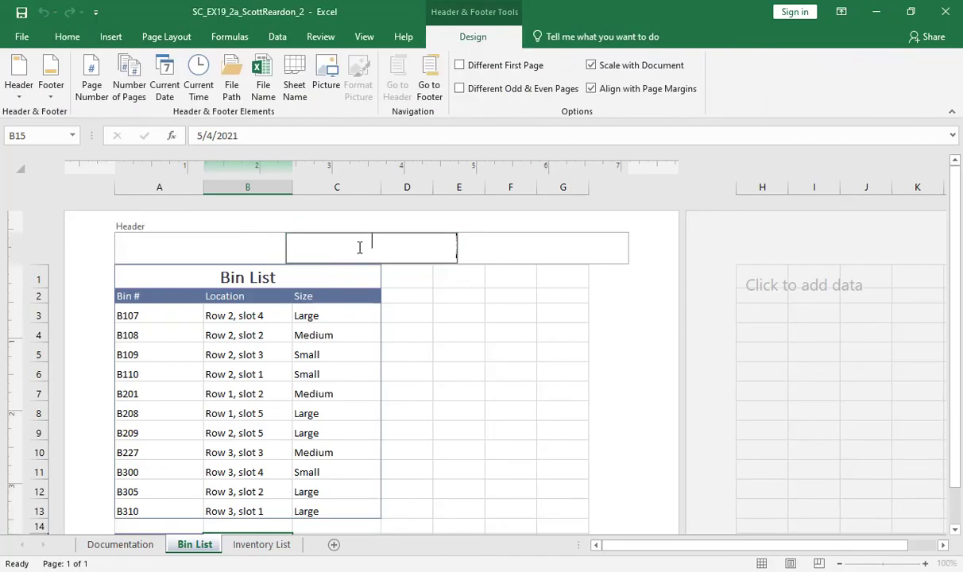
type("Warehouse Bins")
left_click(447, 389)
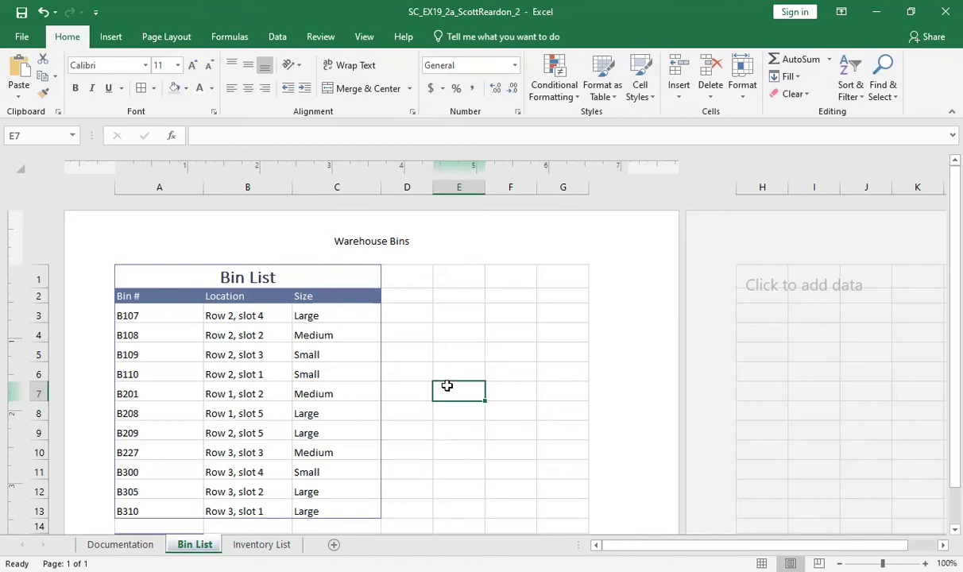
left_click(760, 564)
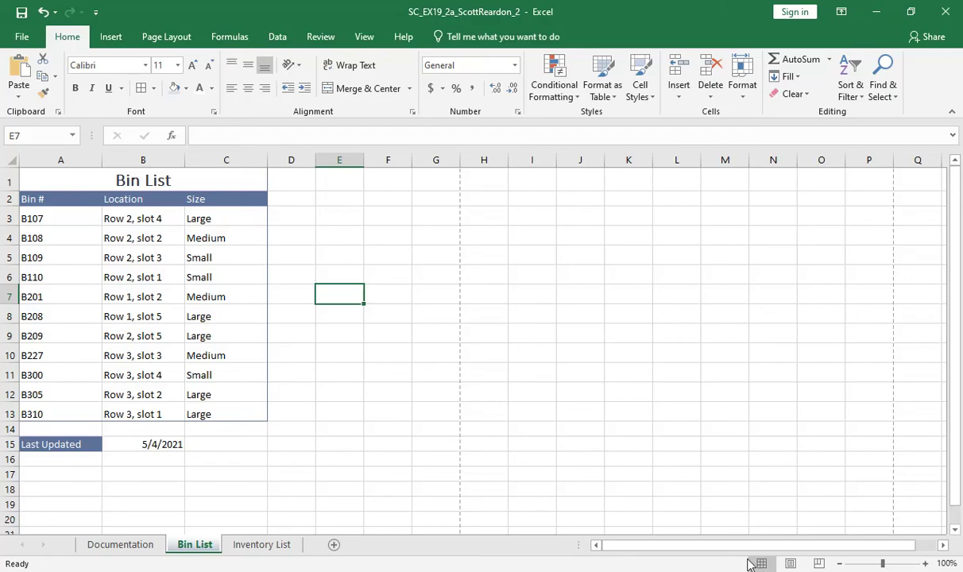
Format the Warehouse Inventory title in cell A1 of the Inventory List worksheet as Calibri Light, 20 point
left_click(281, 547)
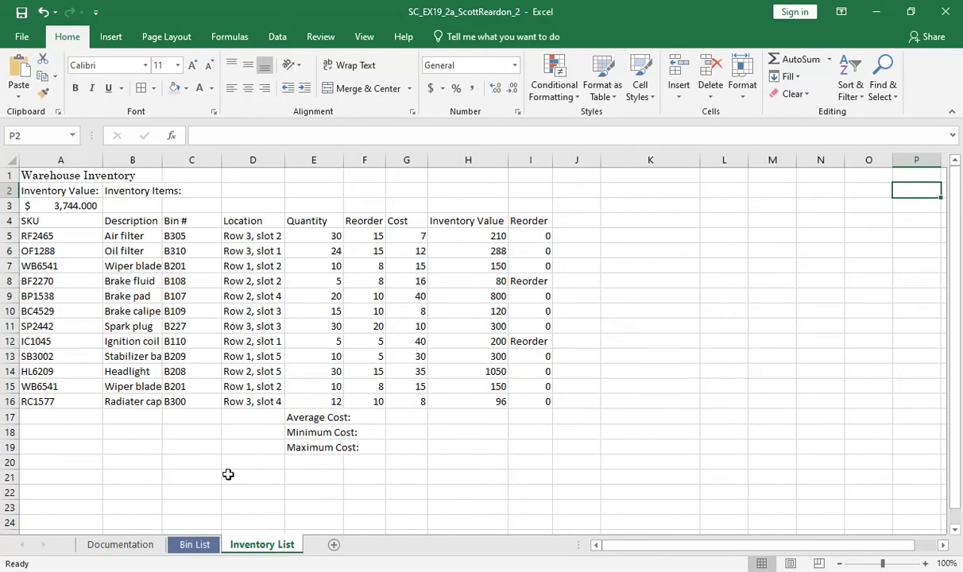
left_click(39, 177)
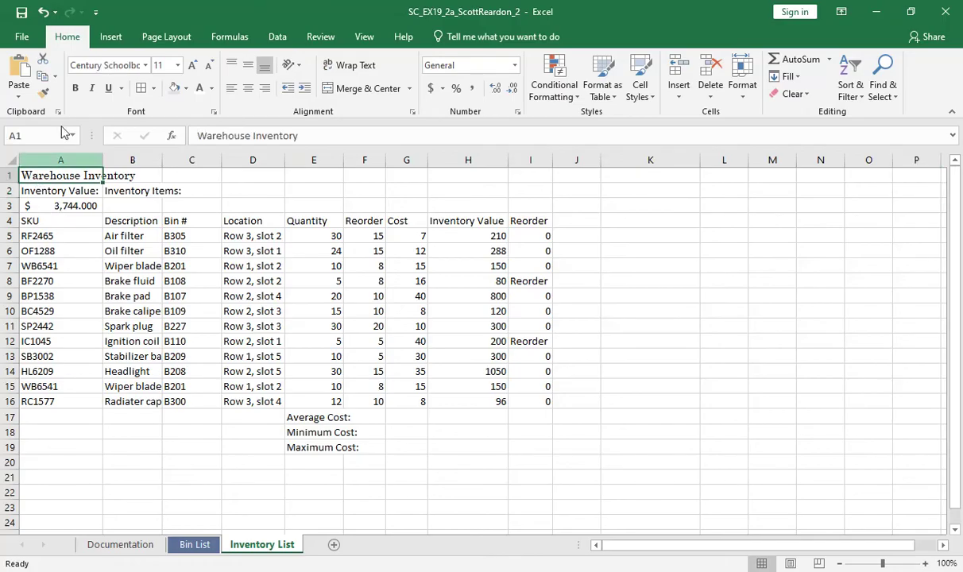
left_click(112, 67)
type("Calibri Light")
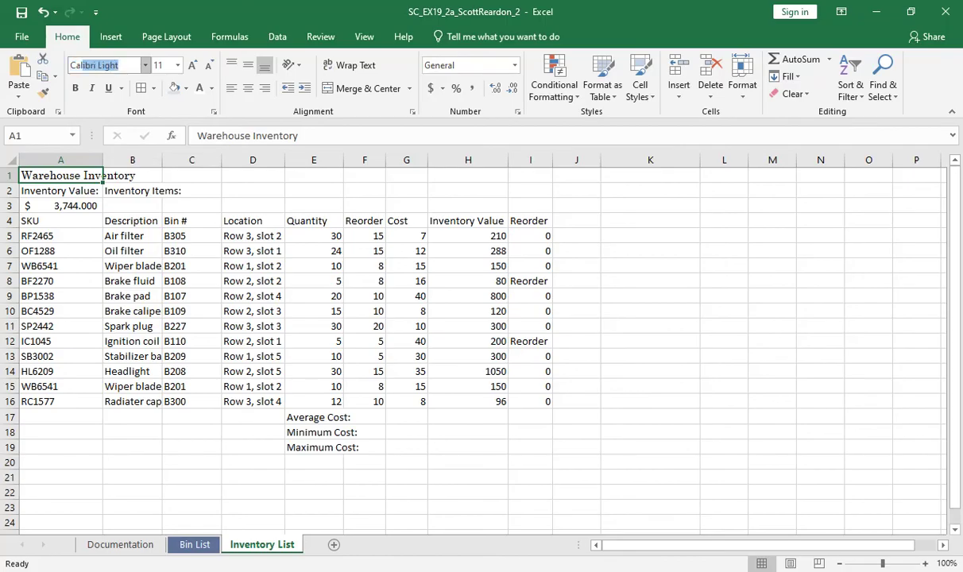
key("Return")
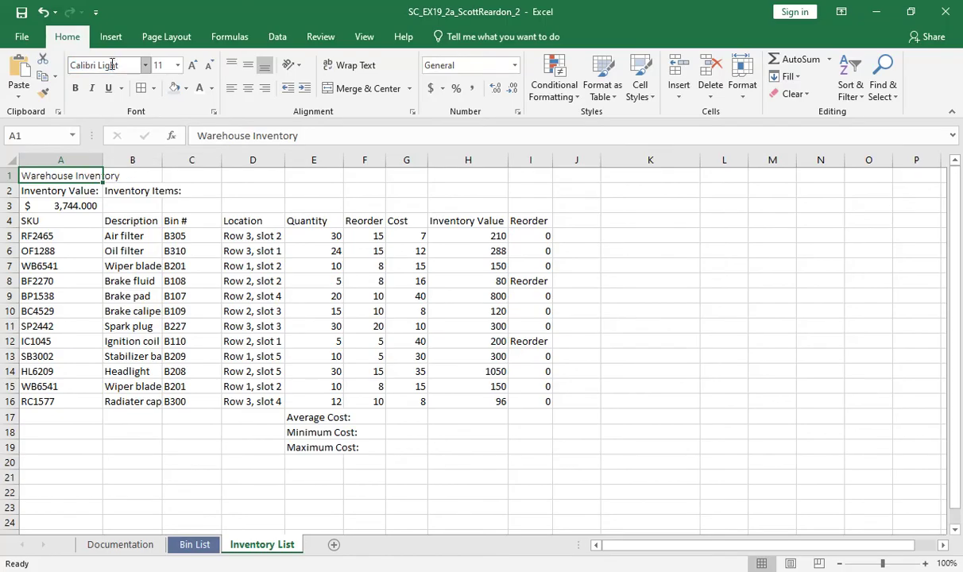
left_click(178, 66)
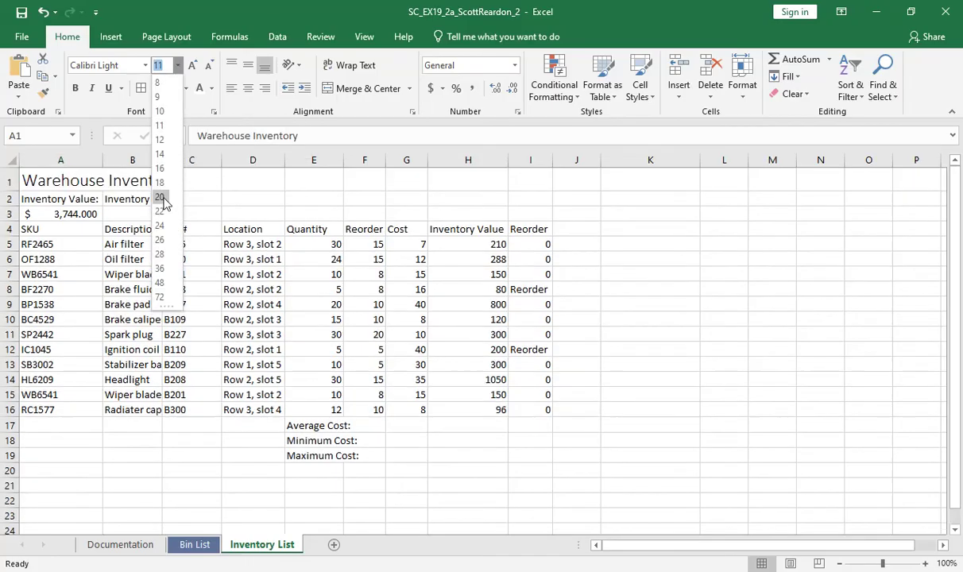
left_click(162, 197)
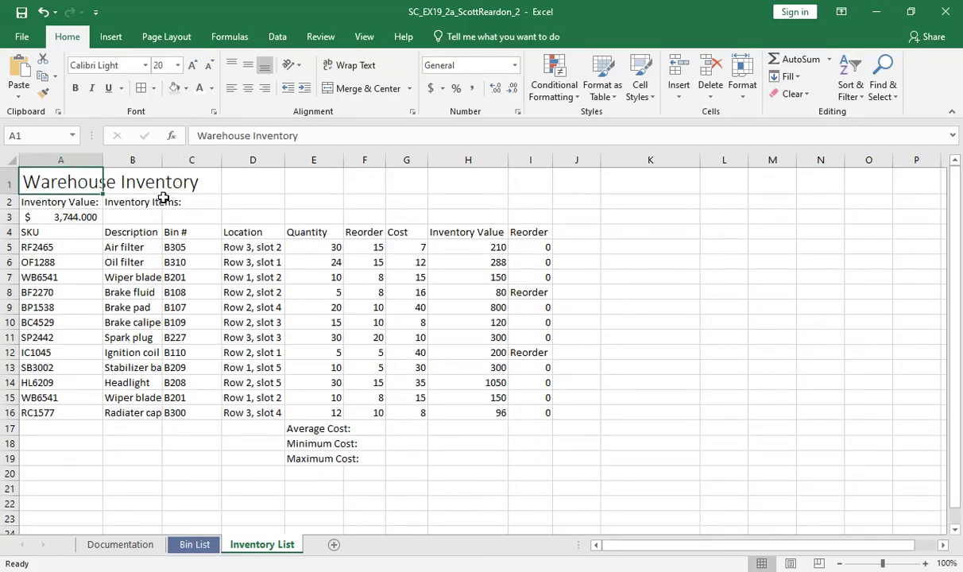
Apply the Indigo, Text 2 font color and bold formatting to the Warehouse Inventory title in cell A1
left_click(213, 89)
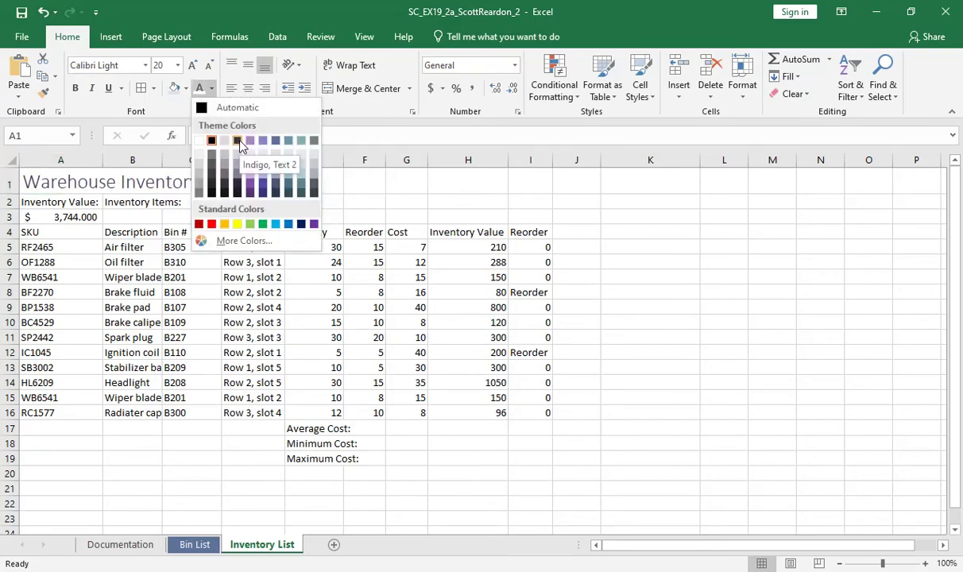
key("Escape")
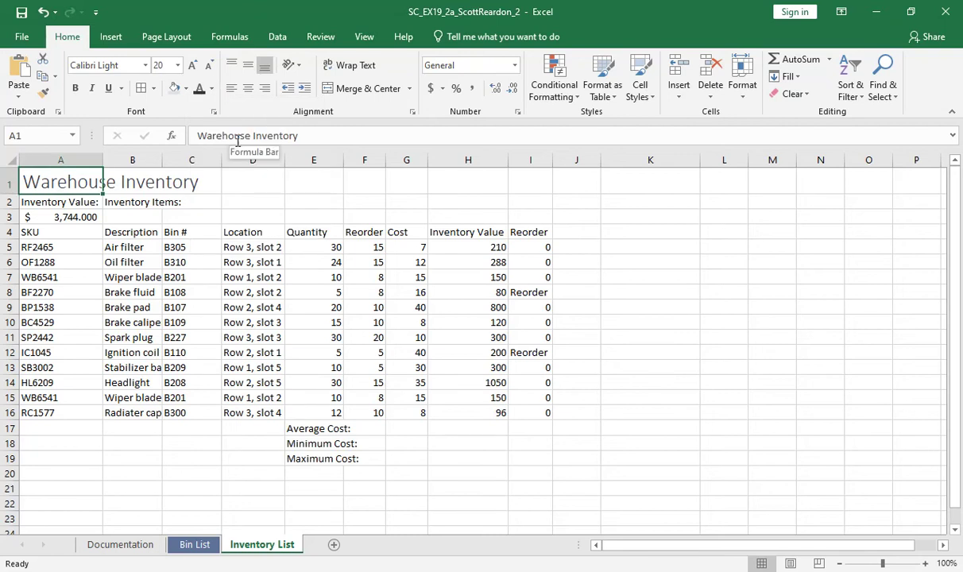
left_click(76, 90)
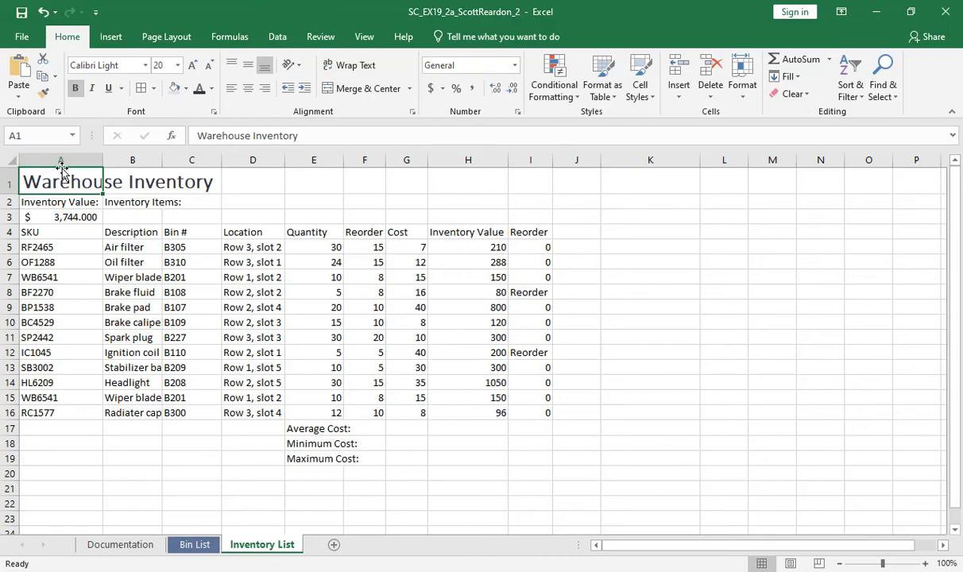
Merge and center the worksheet title across the range A1:I1, and AutoFit column B to its contents
left_click_drag(61, 184, 160, 187)
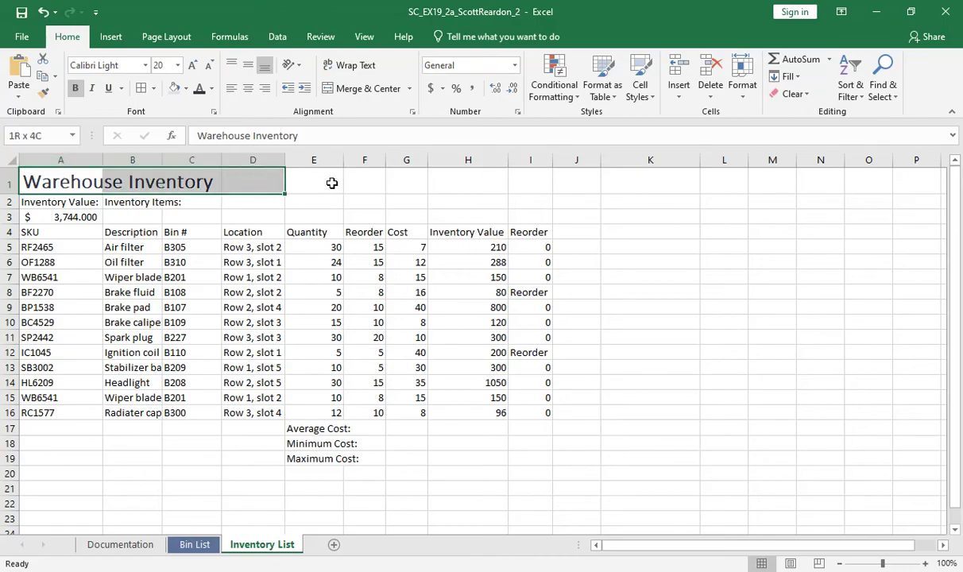
left_click_drag(332, 183, 511, 178)
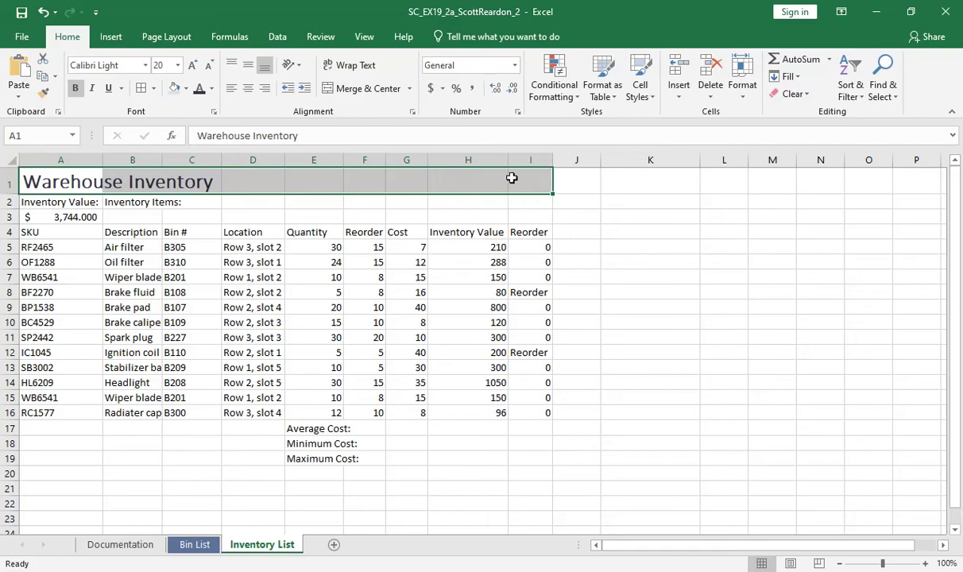
left_click(367, 90)
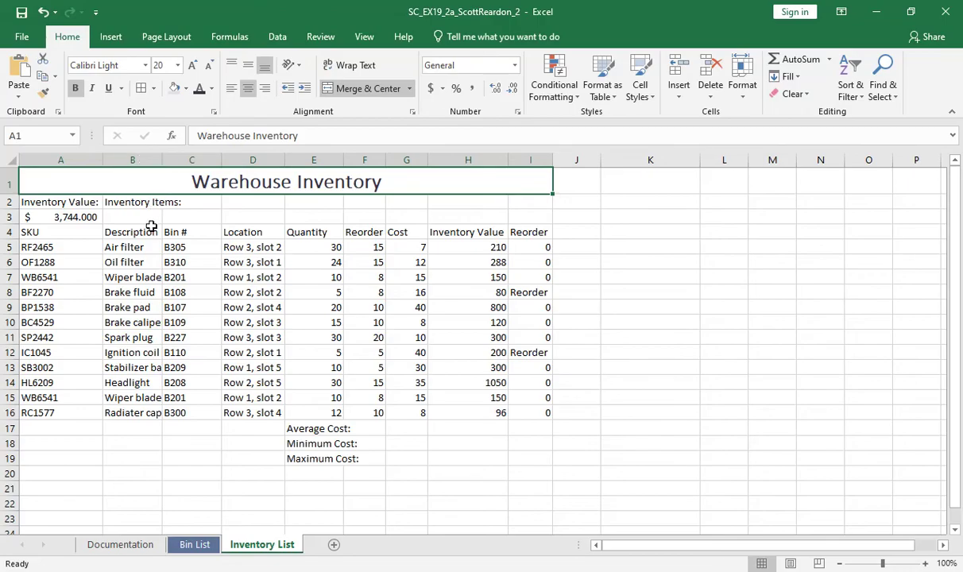
double_click(162, 159)
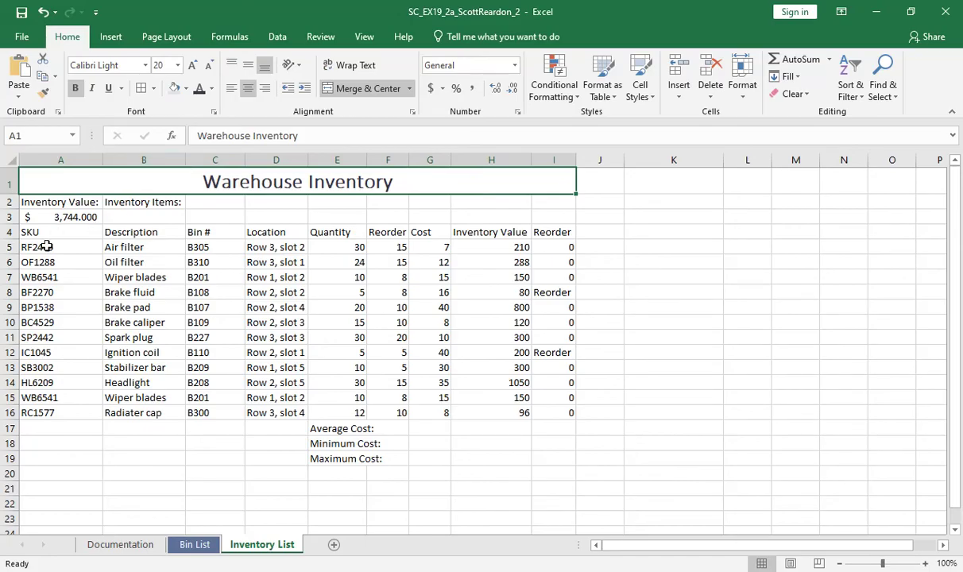
Highlight duplicate SKUs in A5:A16 using Light Red Fill with Dark Red Text, and delete the repeated wiper blades record in row 15
left_click_drag(47, 247, 38, 412)
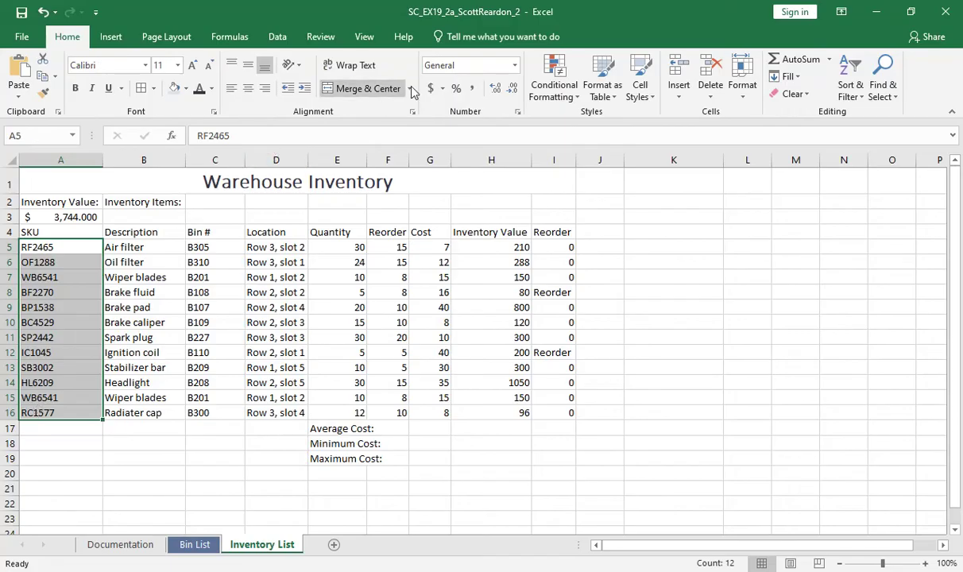
left_click(568, 100)
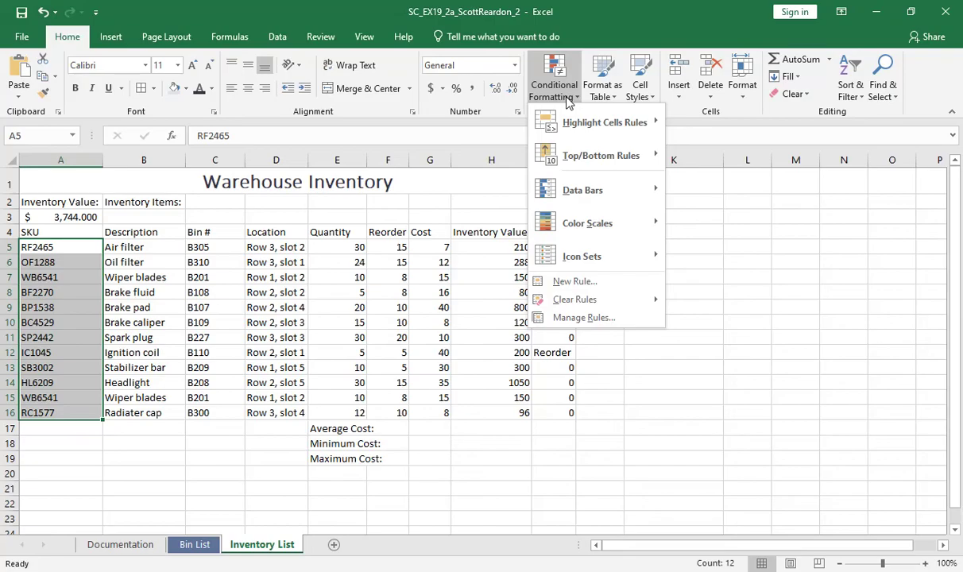
mouse_move(605, 123)
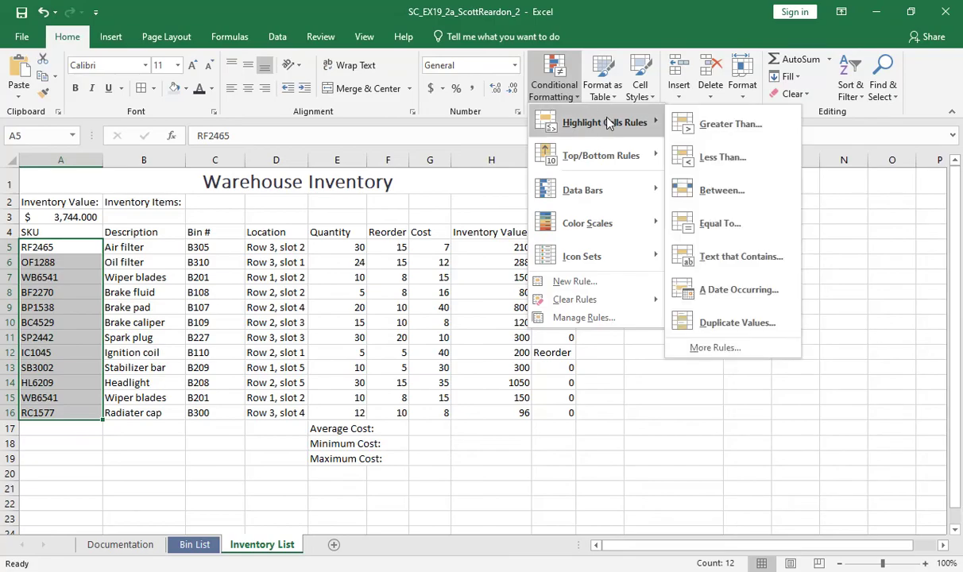
left_click(714, 321)
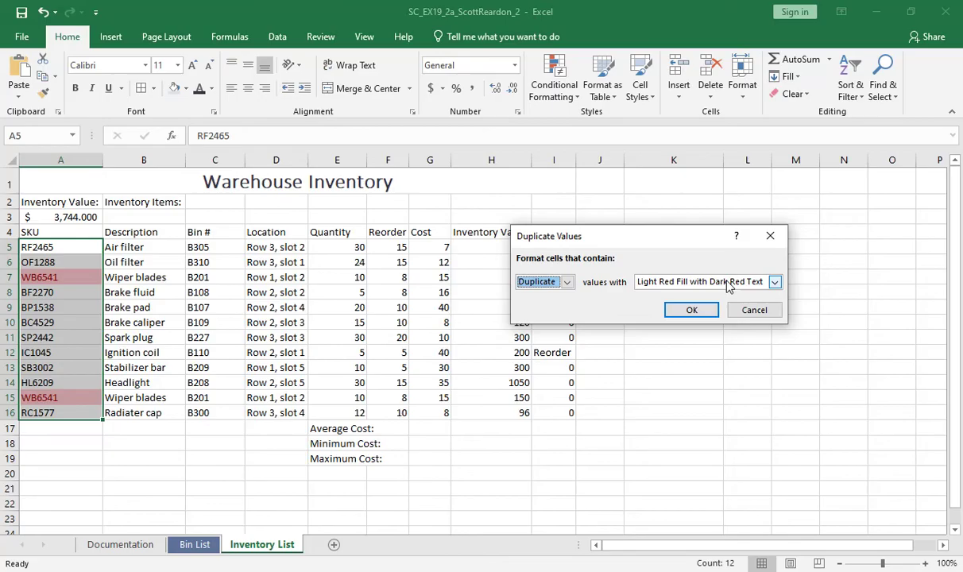
left_click(691, 309)
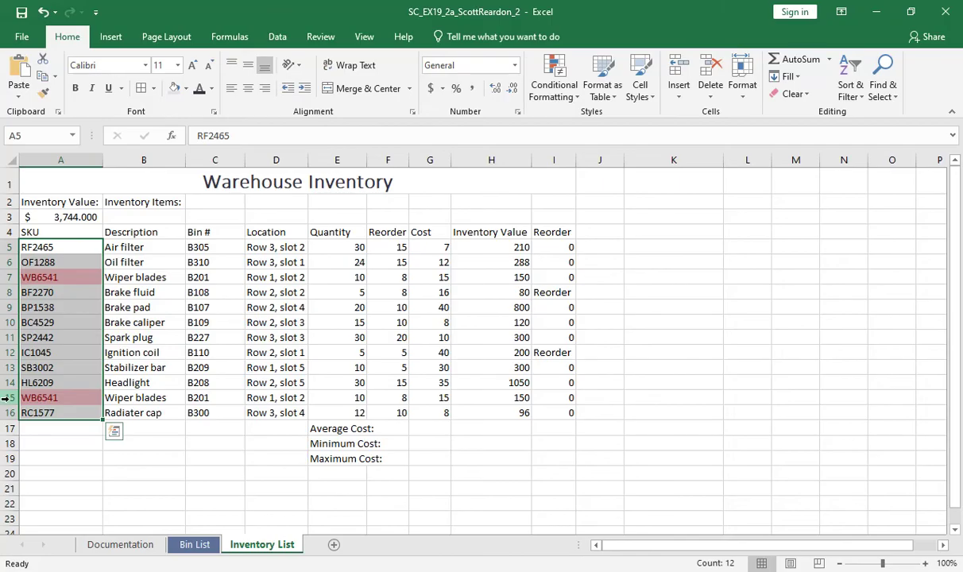
right_click(7, 397)
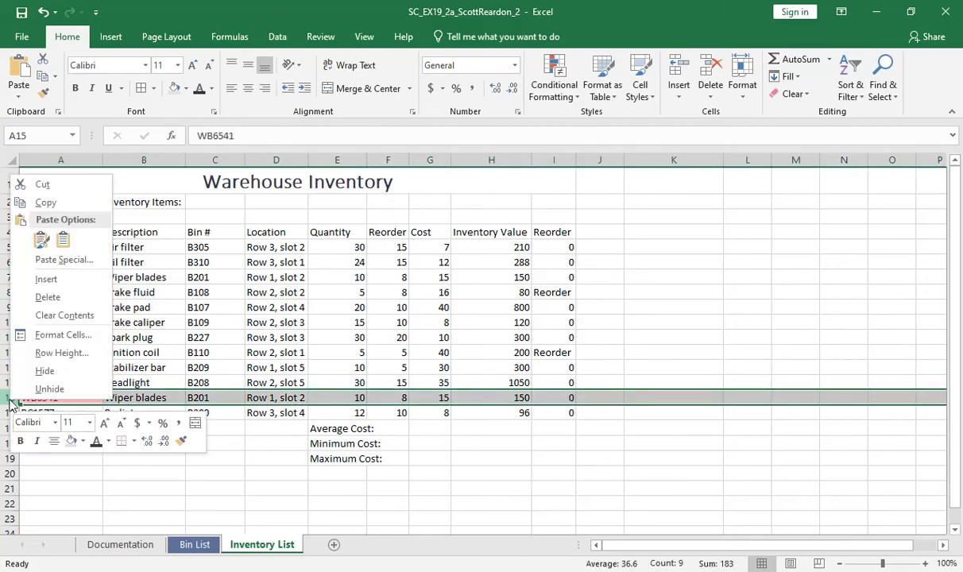
left_click(46, 298)
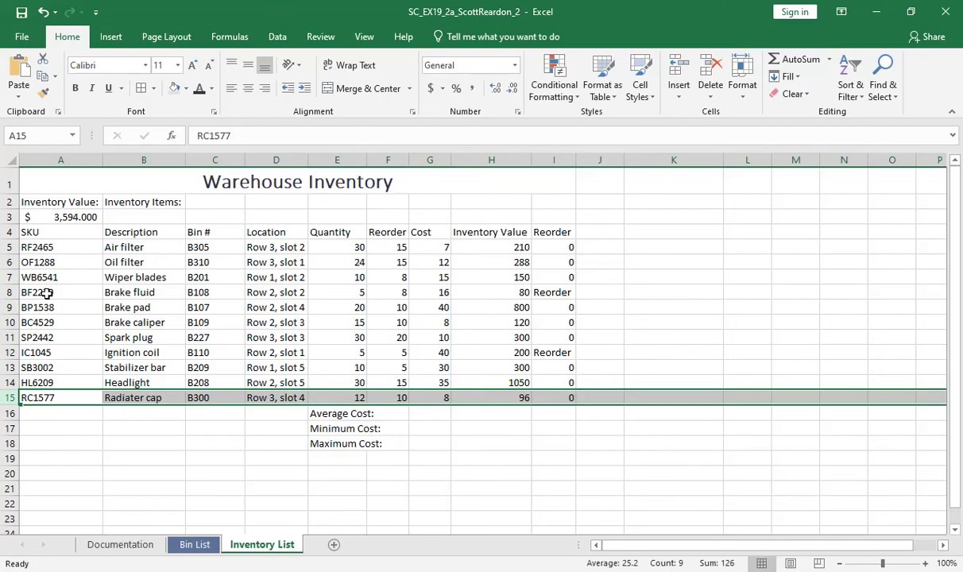
Insert a COUNTA function in cell B3 that counts the inventory items in the range B5:B15
left_click(119, 216)
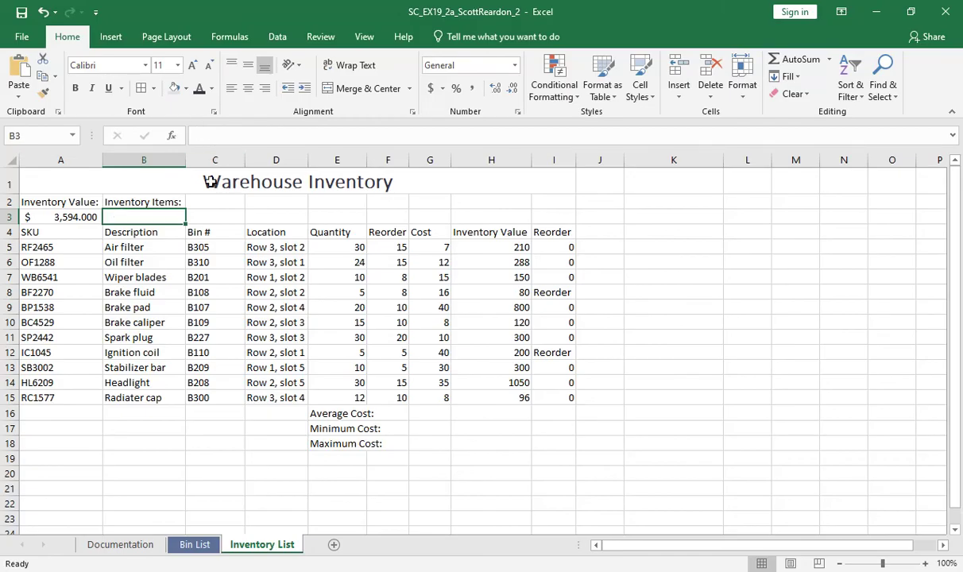
left_click(171, 136)
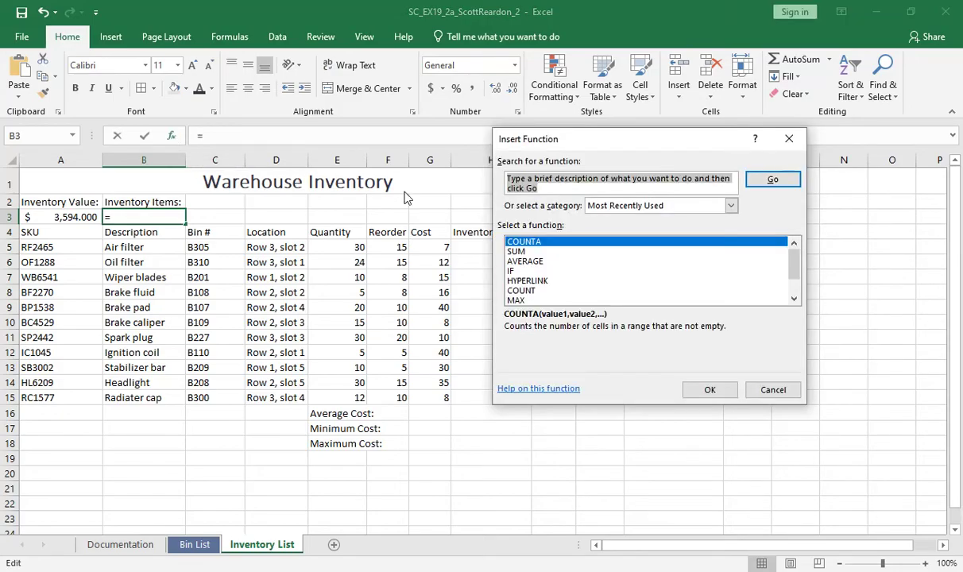
type("counta")
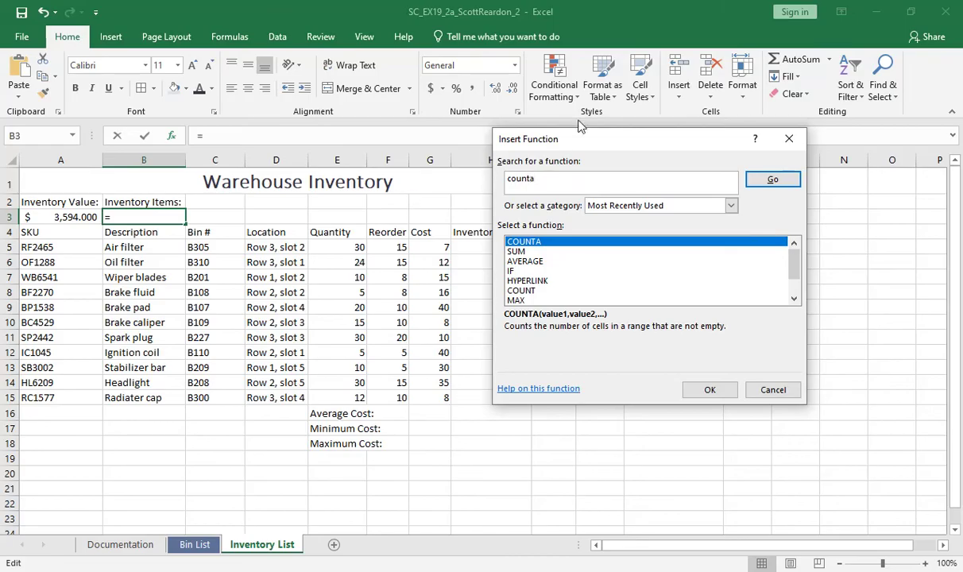
left_click(773, 180)
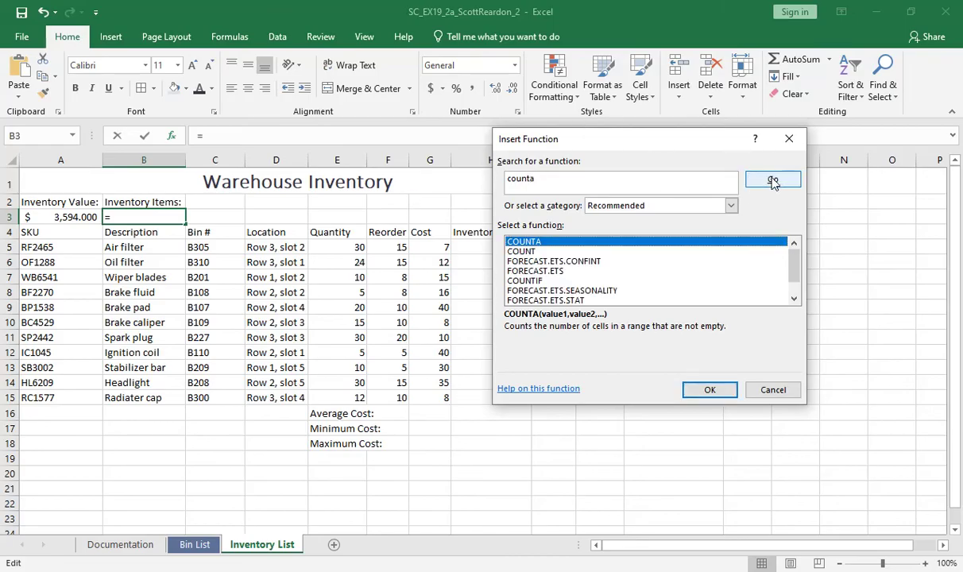
double_click(547, 244)
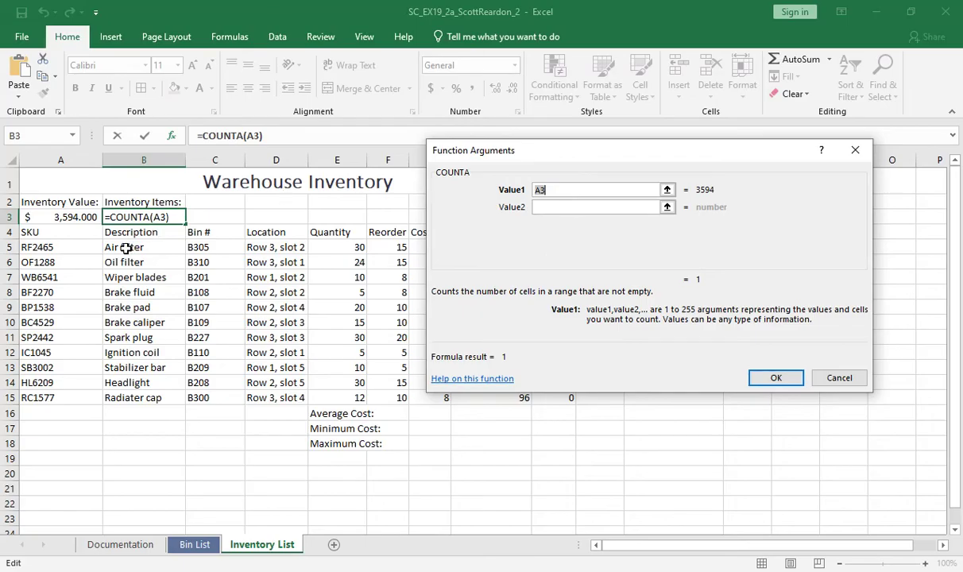
left_click_drag(123, 249, 118, 395)
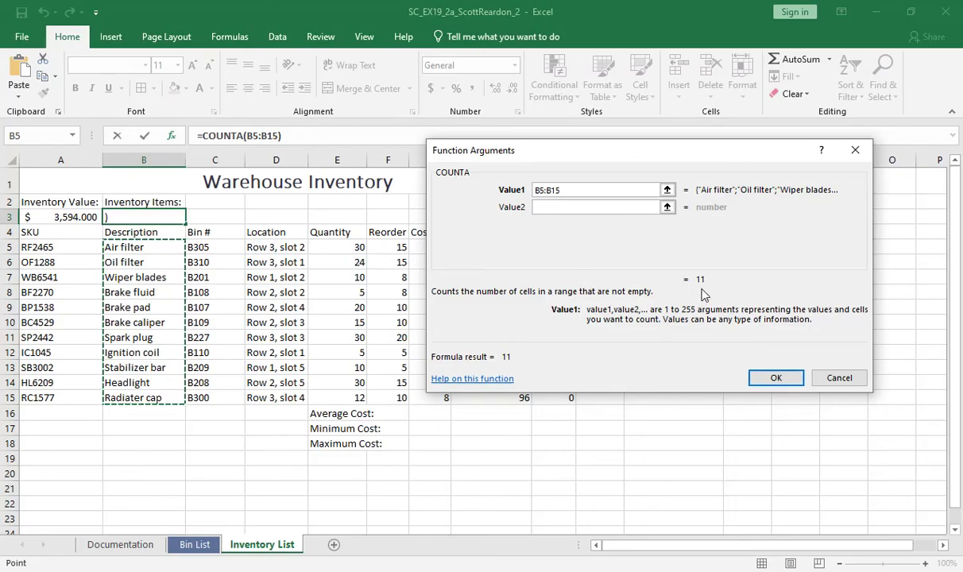
left_click(775, 379)
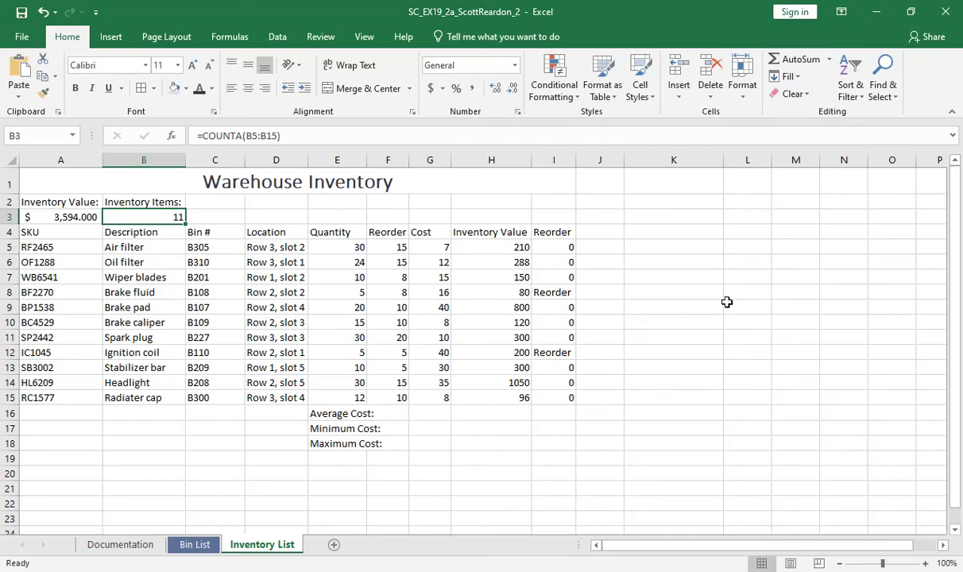
Widen column F slightly and wrap the text of the Reorder Quantity heading in cell F4
left_click(390, 233)
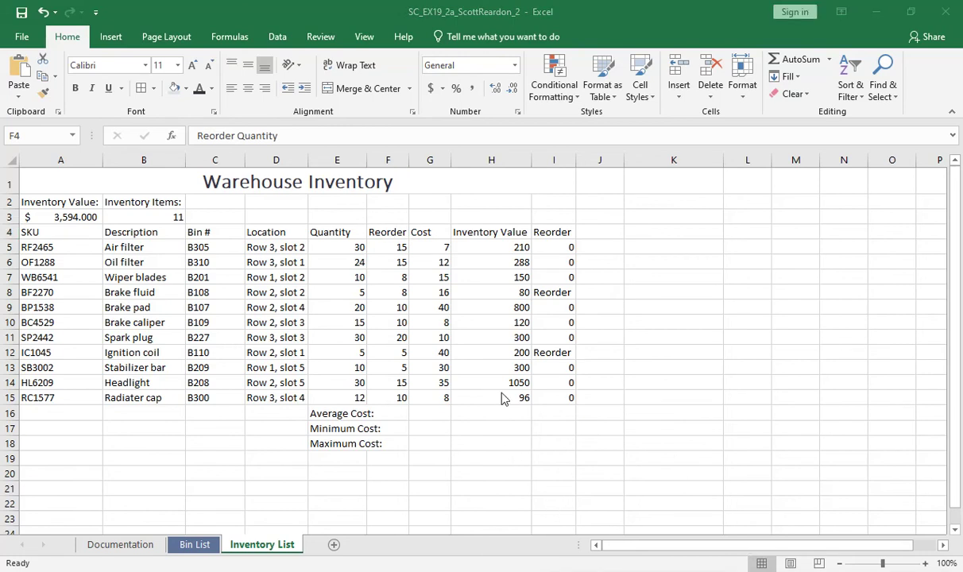
left_click(386, 233)
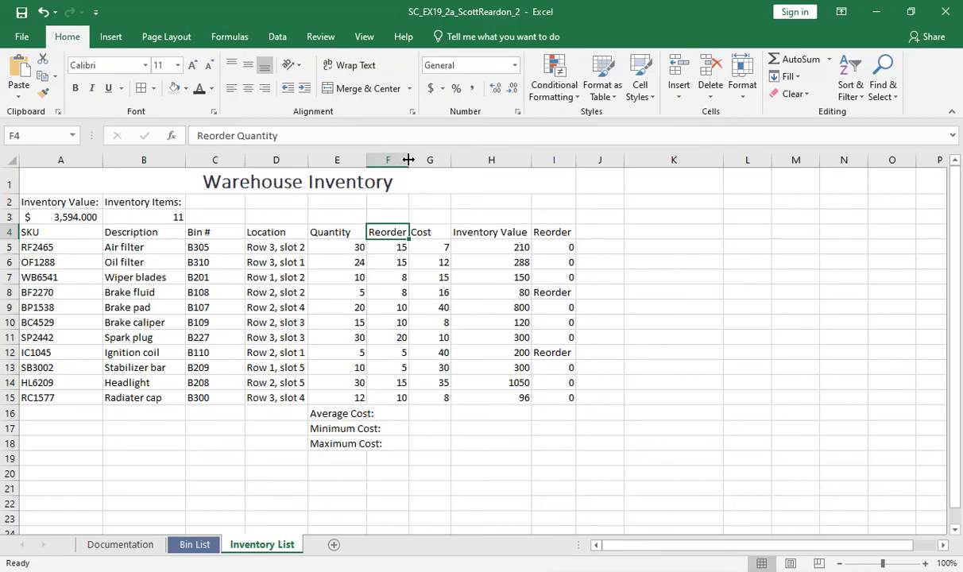
left_click_drag(409, 160, 417, 161)
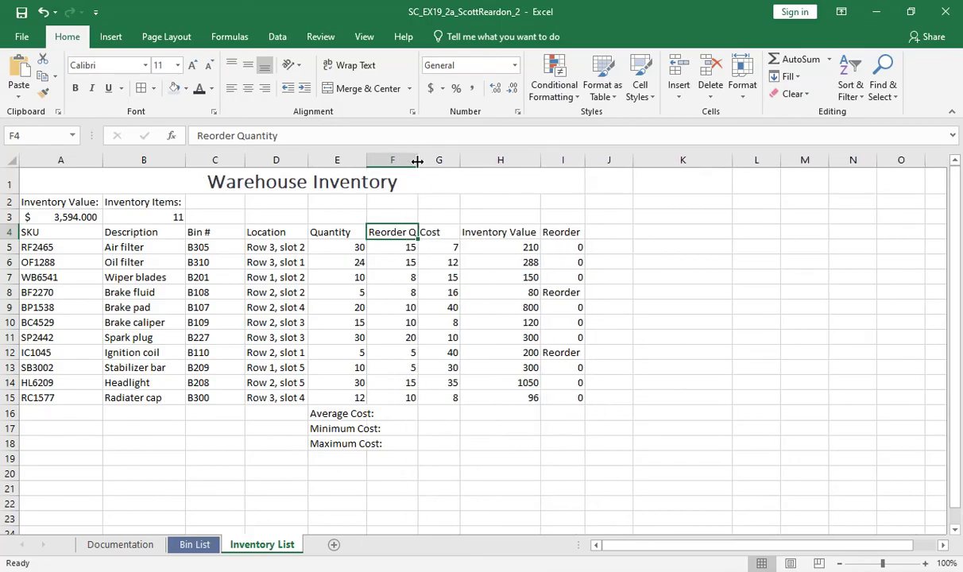
right_click(391, 233)
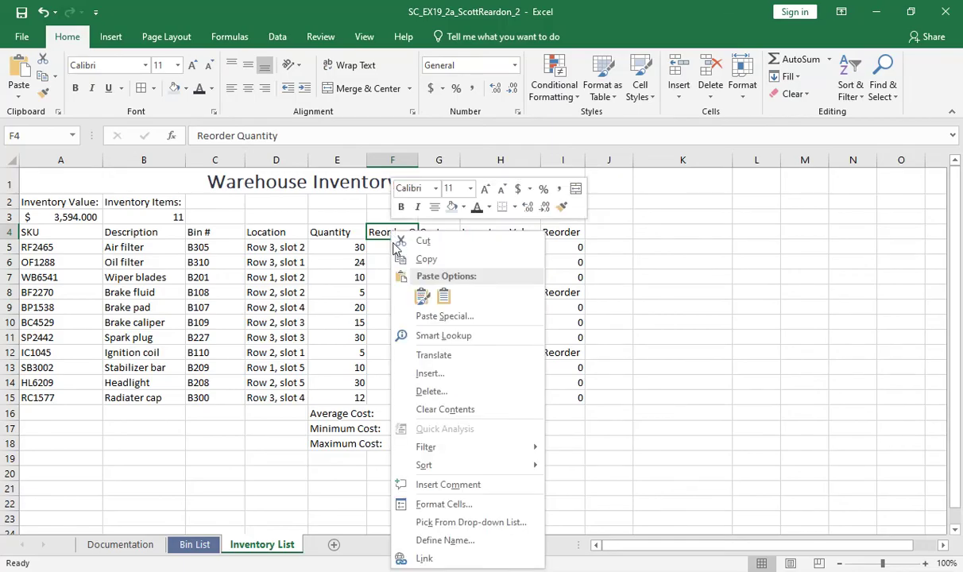
left_click(443, 506)
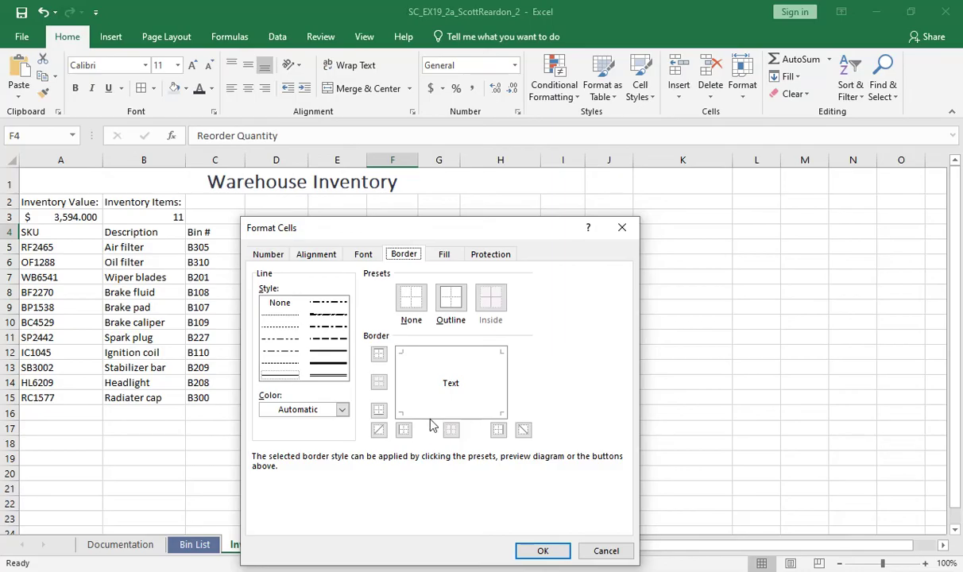
left_click(317, 254)
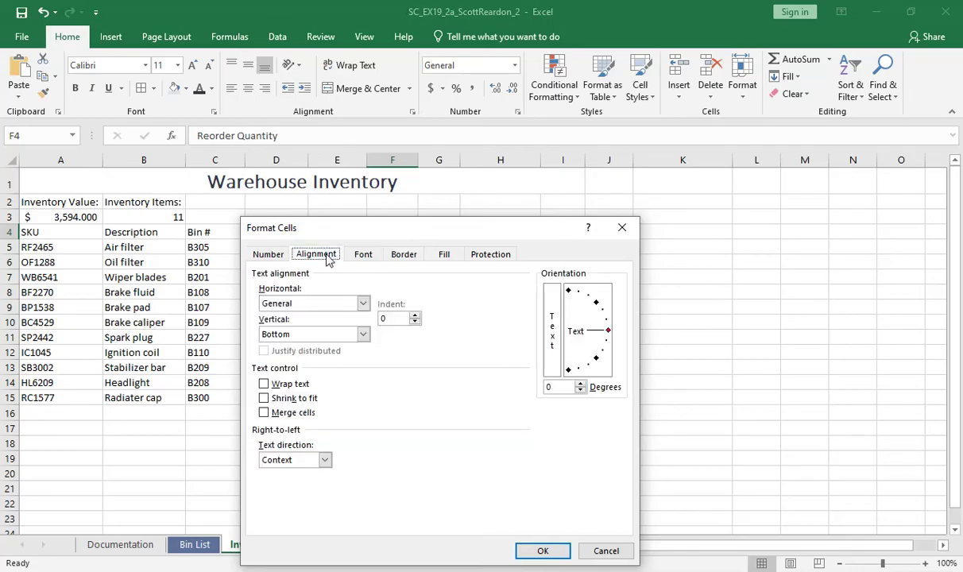
left_click(264, 384)
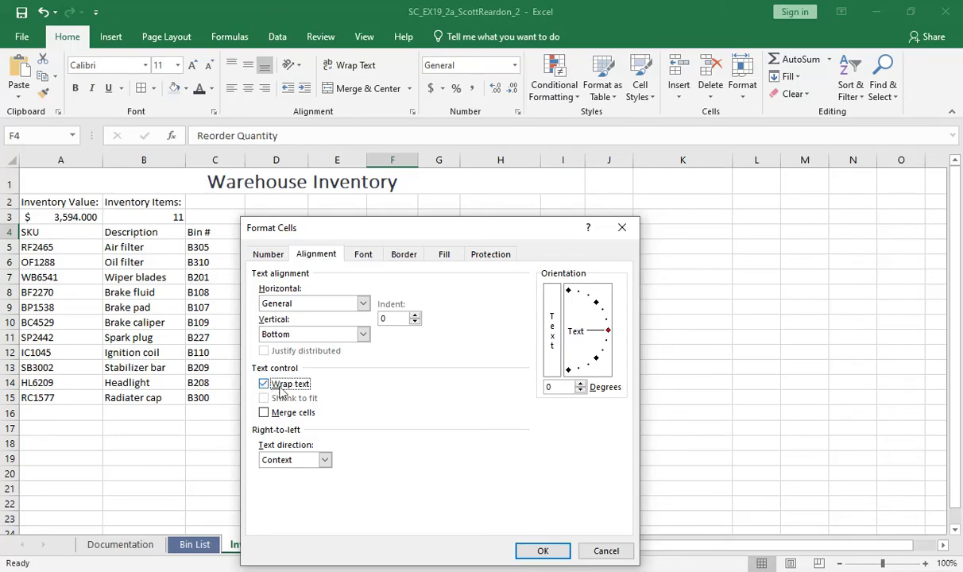
left_click(542, 550)
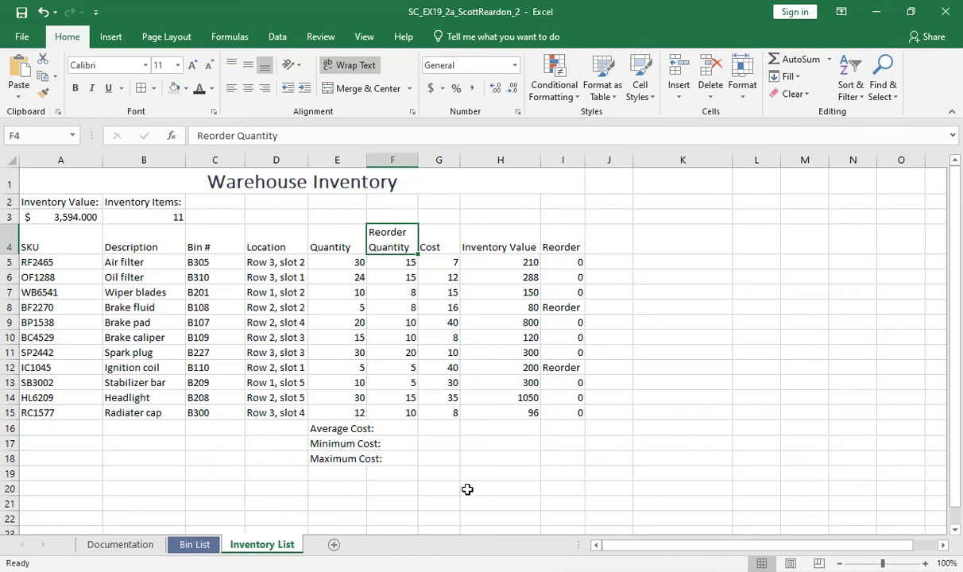
Fill the range A2:B3 with a light blue theme color, and reduce the inventory value in A3 to two decimal places
left_click_drag(77, 200, 133, 215)
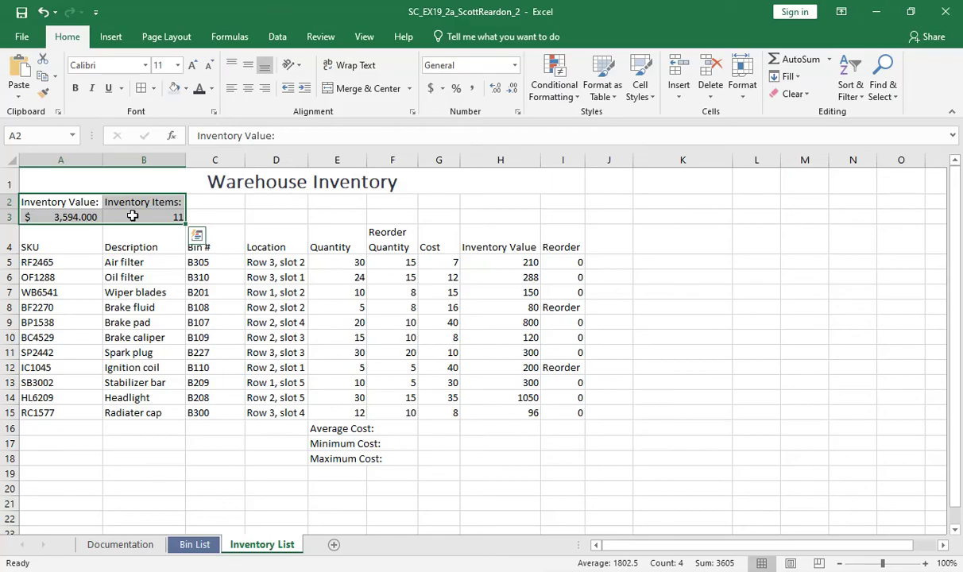
left_click(187, 92)
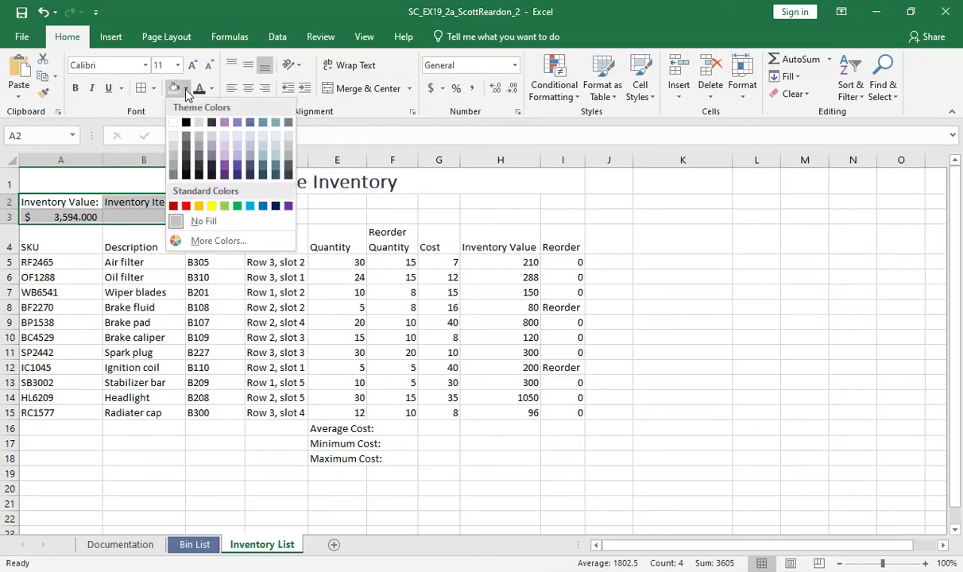
left_click(264, 150)
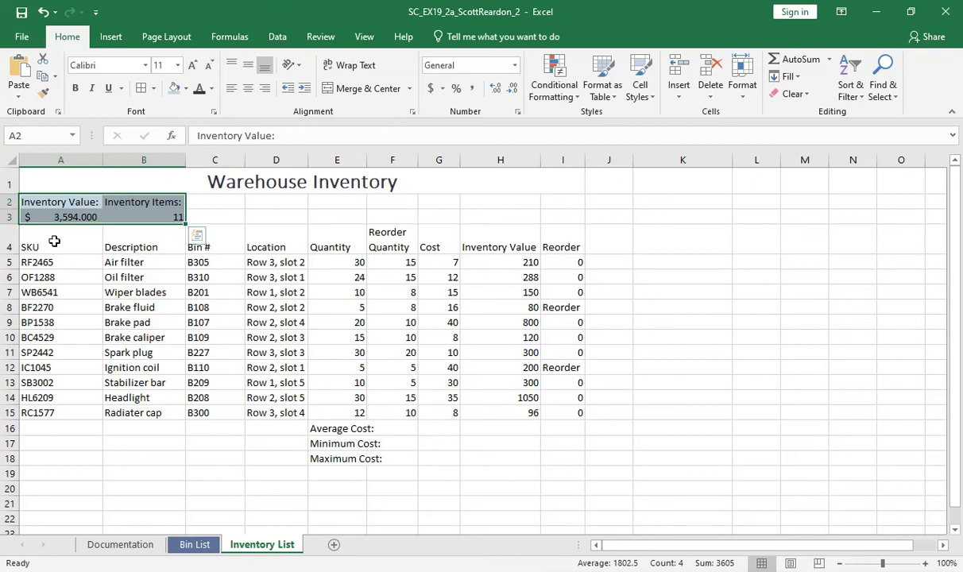
left_click(61, 216)
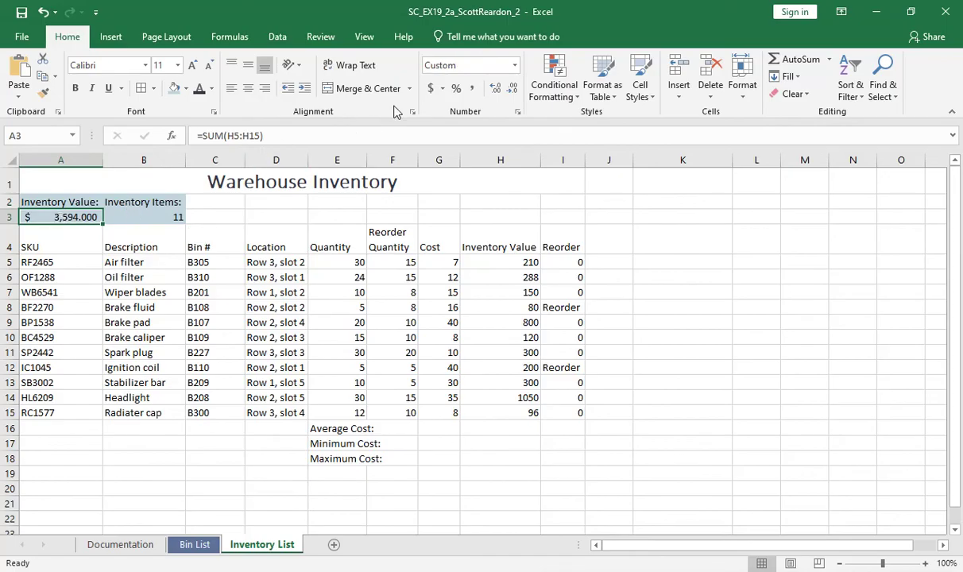
left_click(512, 94)
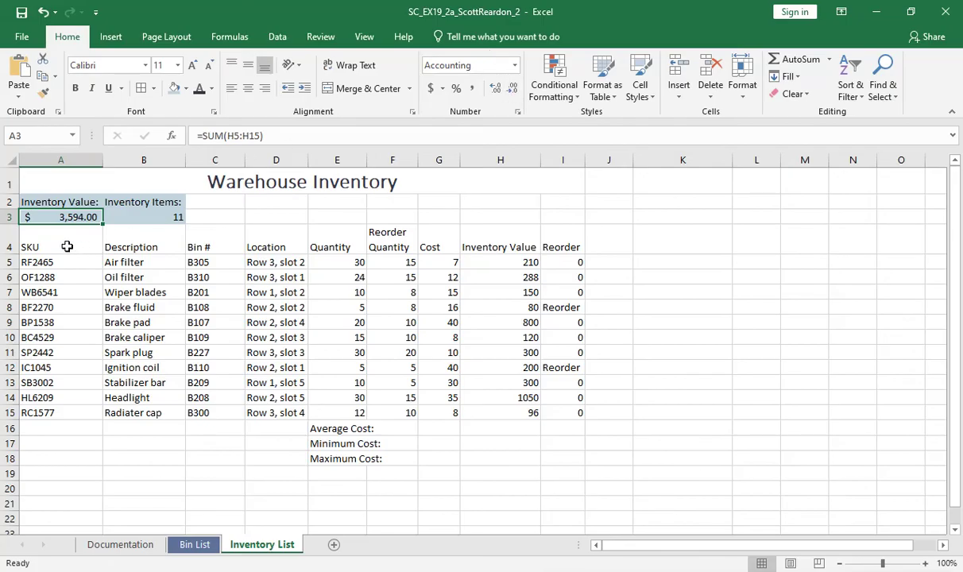
Apply the Accent3 cell style to the headings in A4:I4, and the Accounting number format to G5:H15
left_click_drag(67, 247, 546, 230)
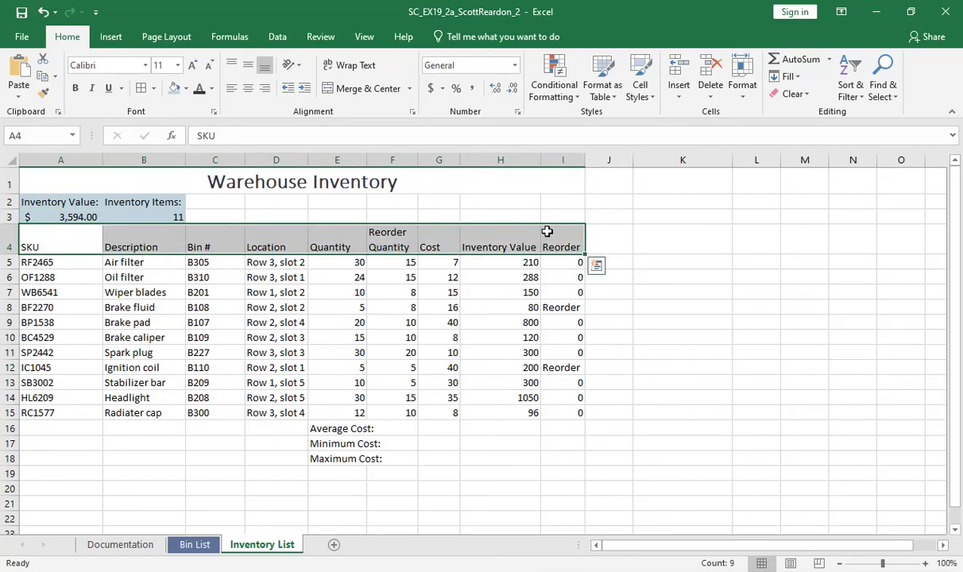
left_click(646, 99)
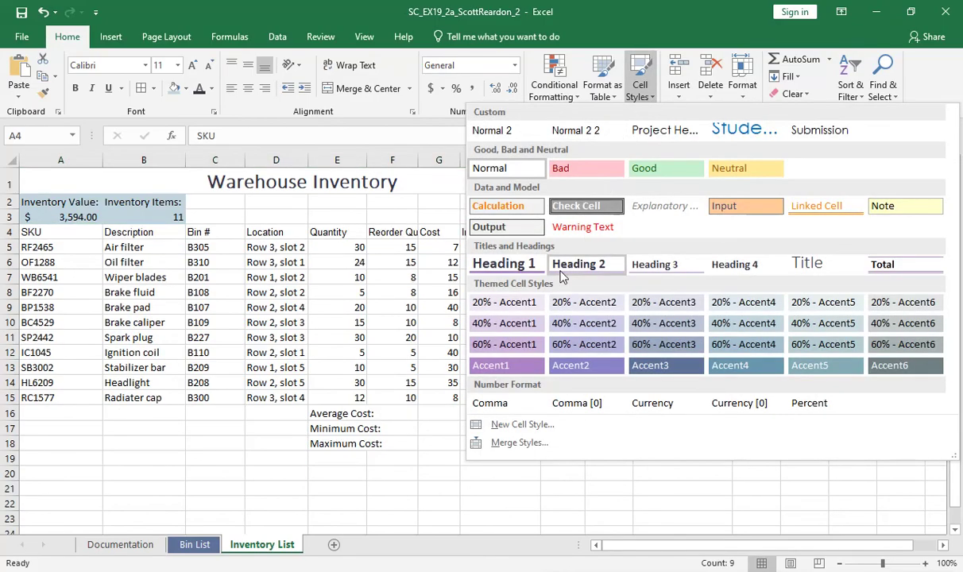
left_click(650, 369)
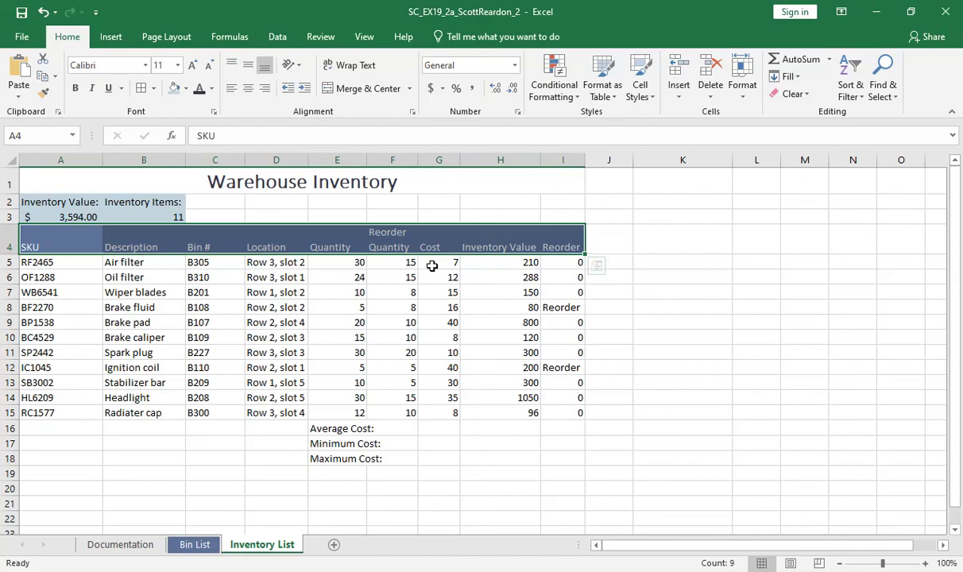
left_click_drag(431, 266, 492, 411)
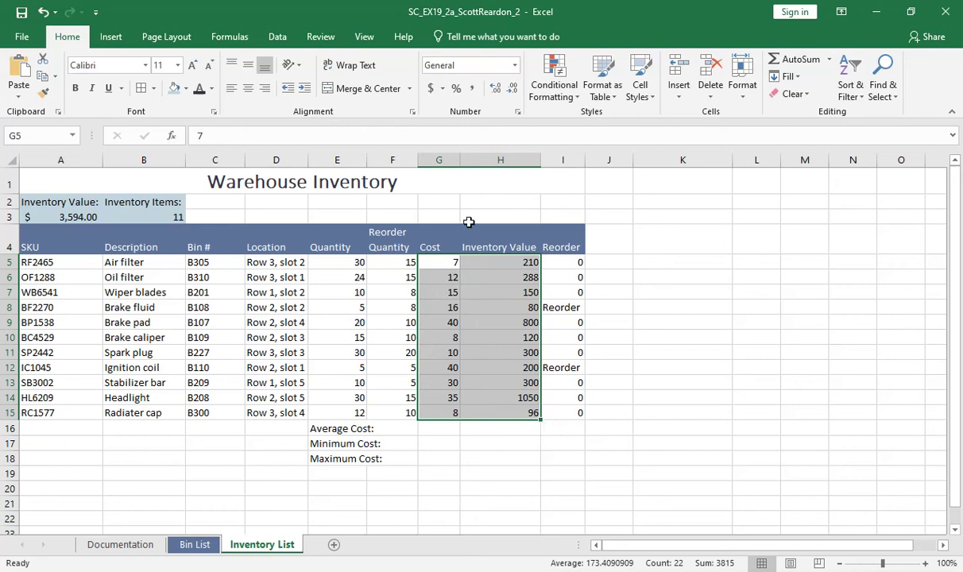
left_click(429, 89)
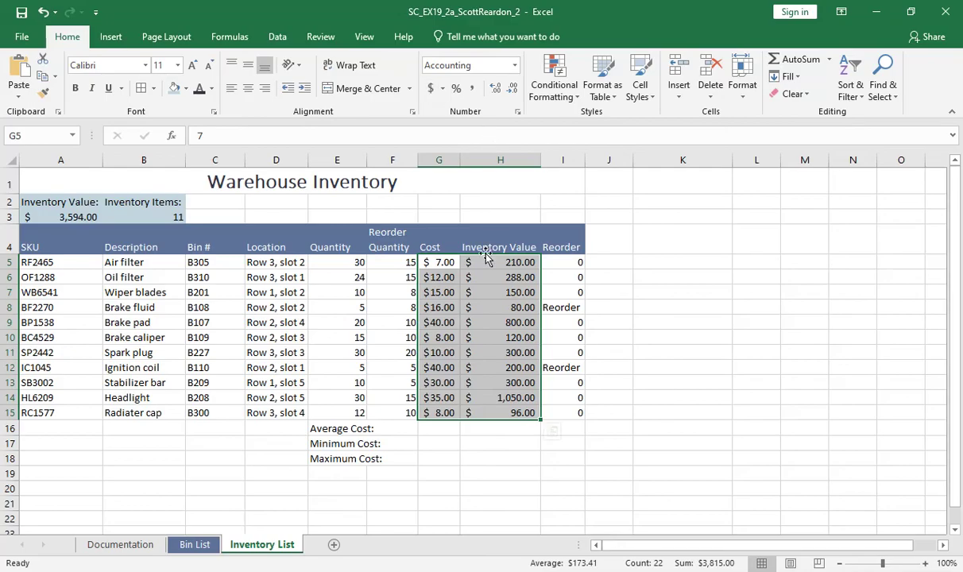
Add blue gradient-fill data bars to the inventory values in the range H5:H15
left_click_drag(493, 262, 490, 410)
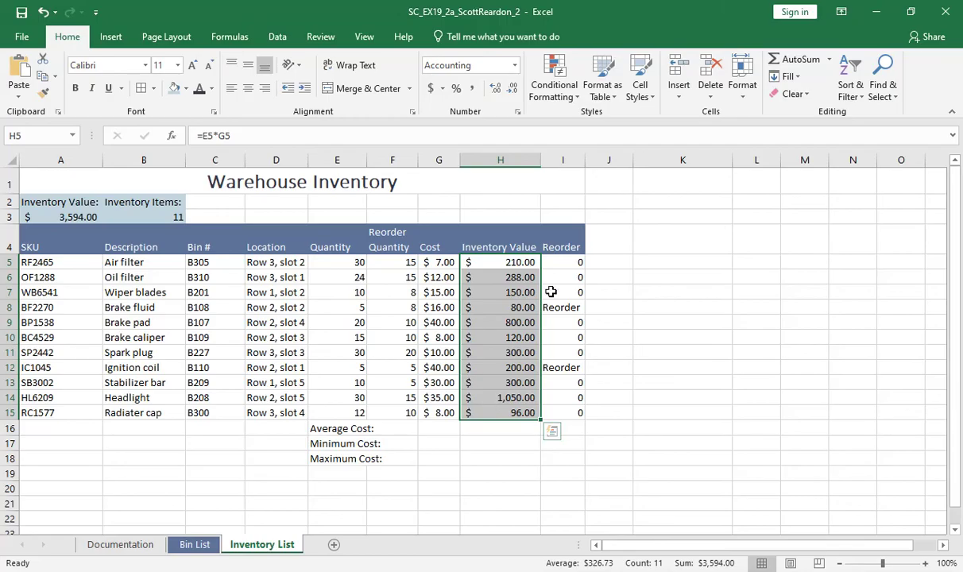
left_click(572, 96)
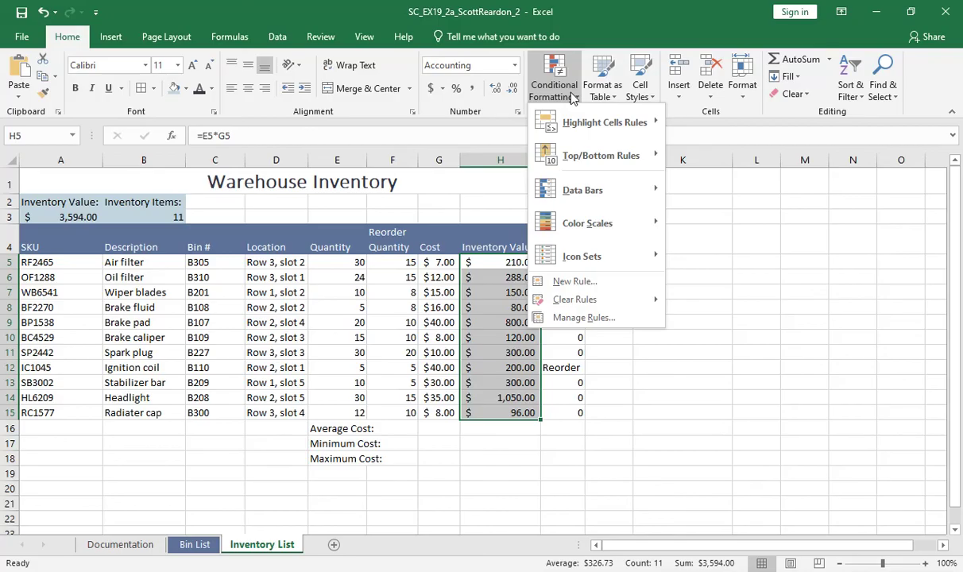
mouse_move(623, 189)
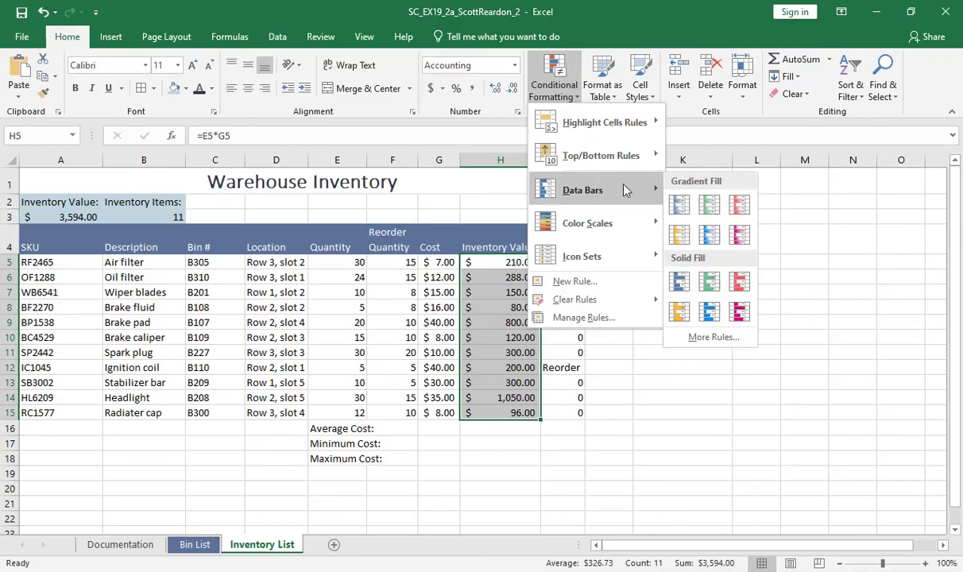
left_click(680, 207)
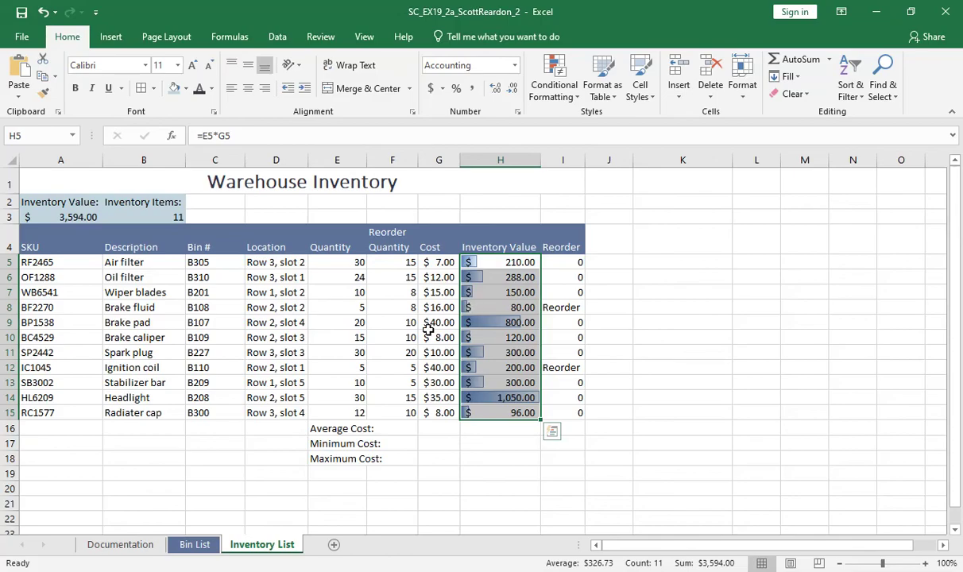
Insert an AVERAGE function in cell G16 for the costs in the range G5:G15
left_click(425, 429)
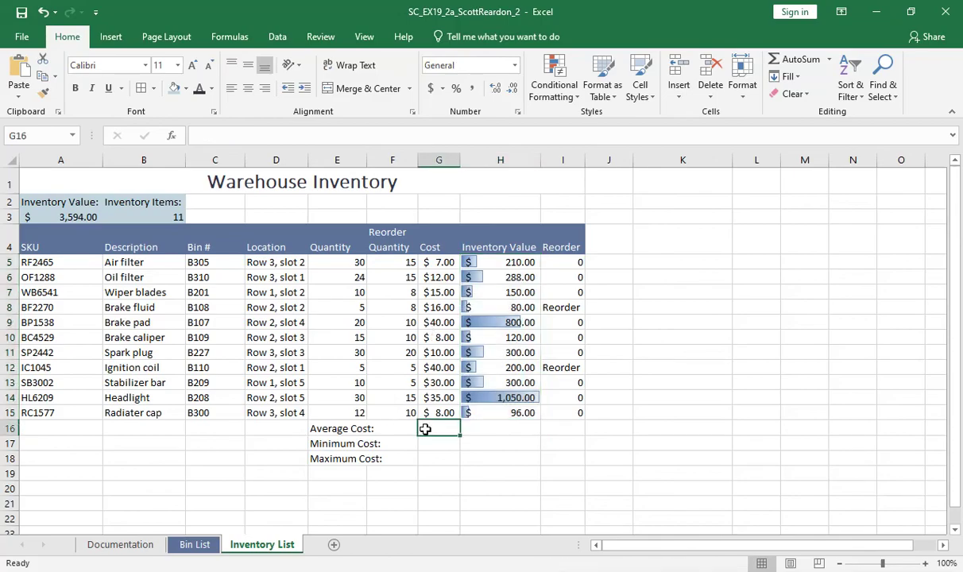
left_click(830, 61)
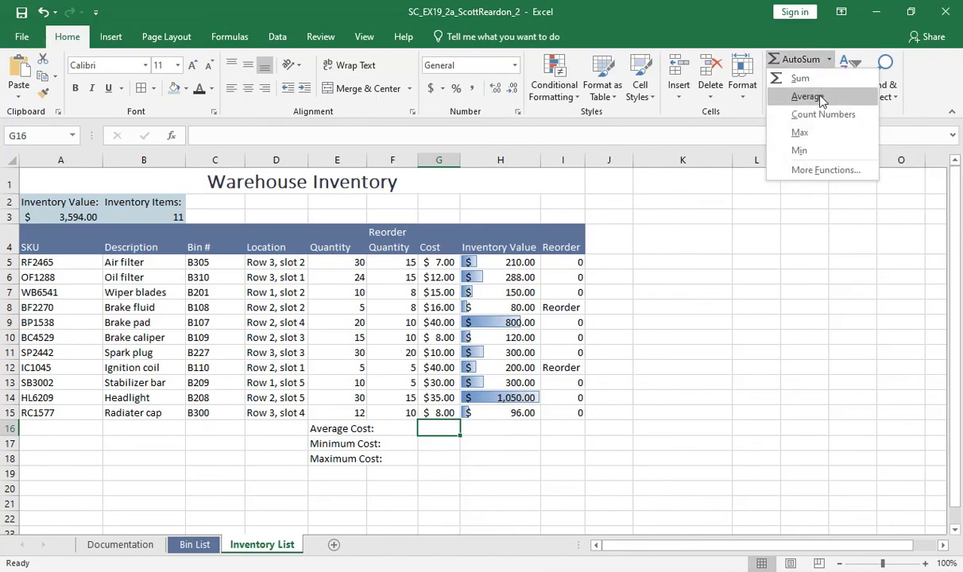
left_click(820, 98)
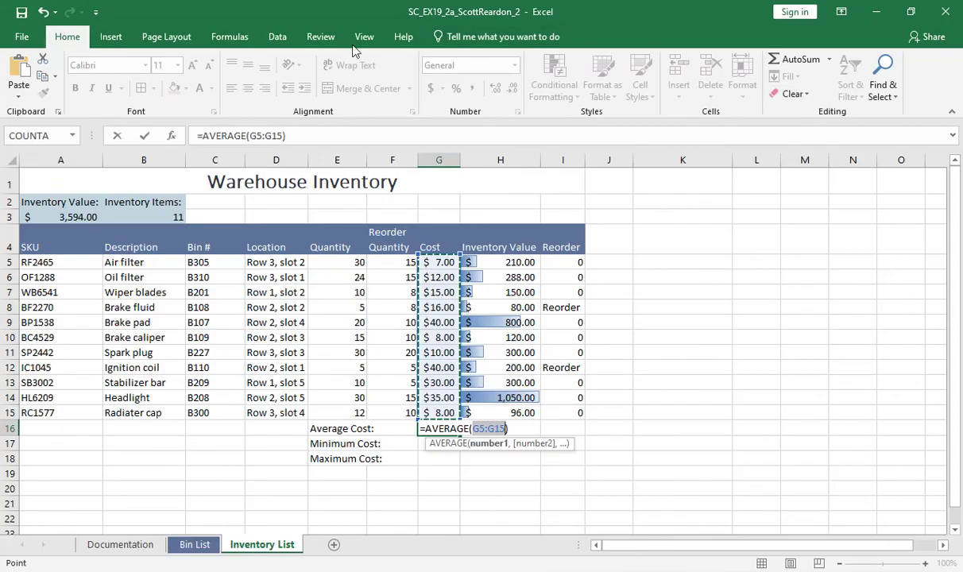
left_click(144, 136)
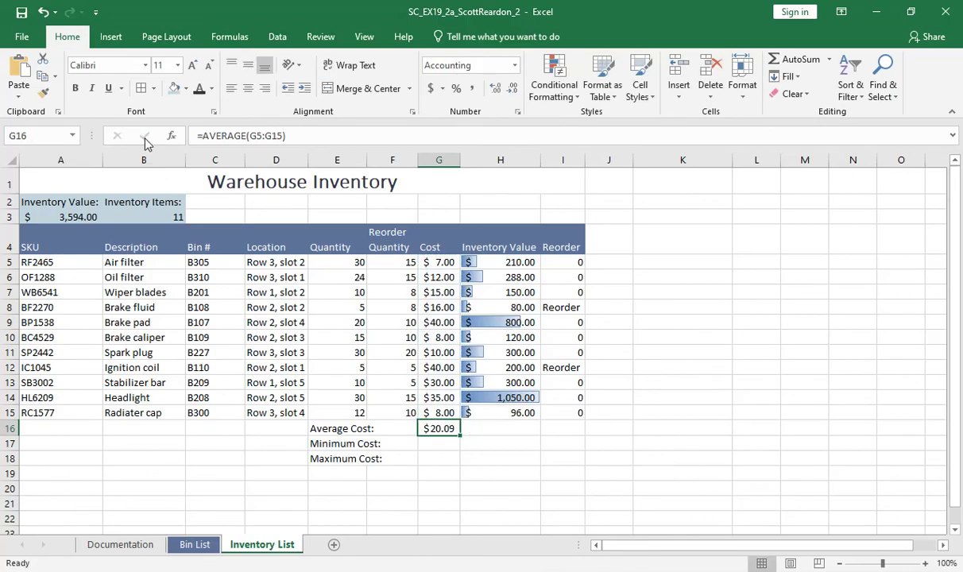
Enter a MIN function in cell G17 that finds the lowest cost in the range G5:G15
left_click(425, 443)
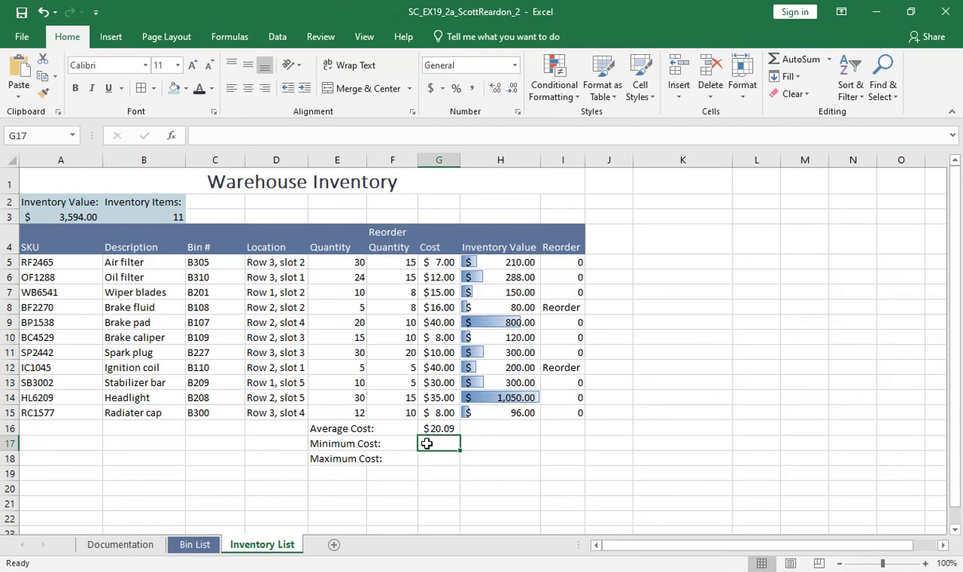
type("=min")
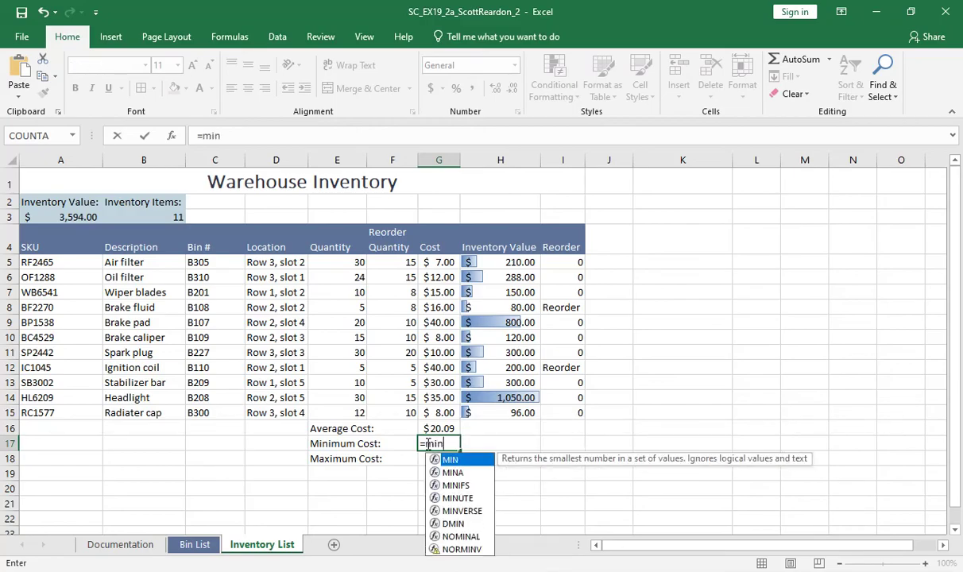
type("(")
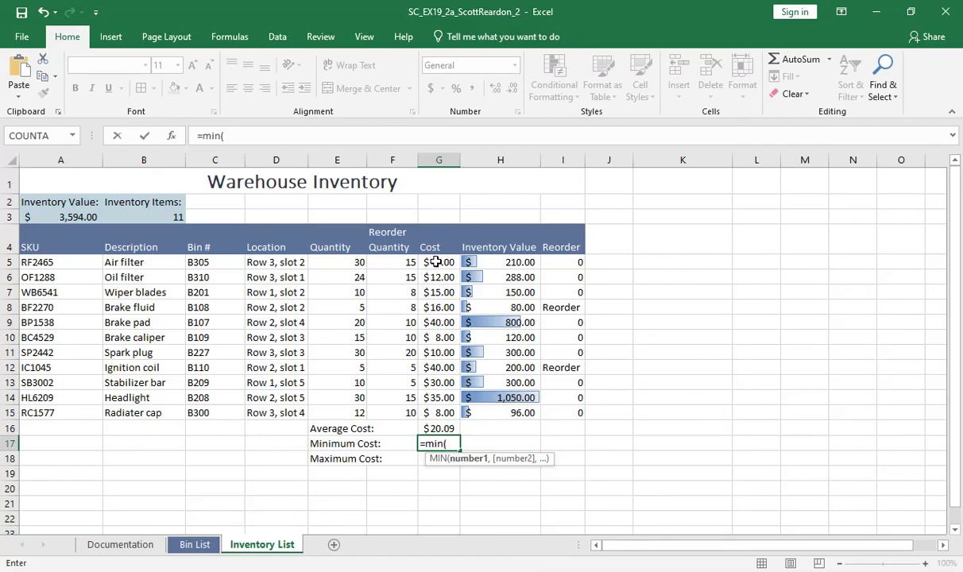
left_click_drag(436, 265, 431, 411)
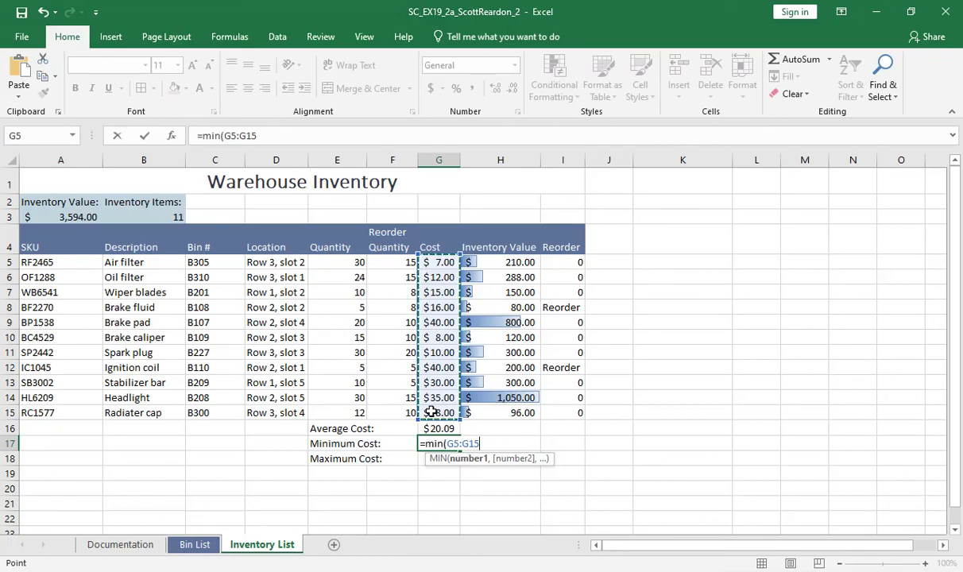
key("Return")
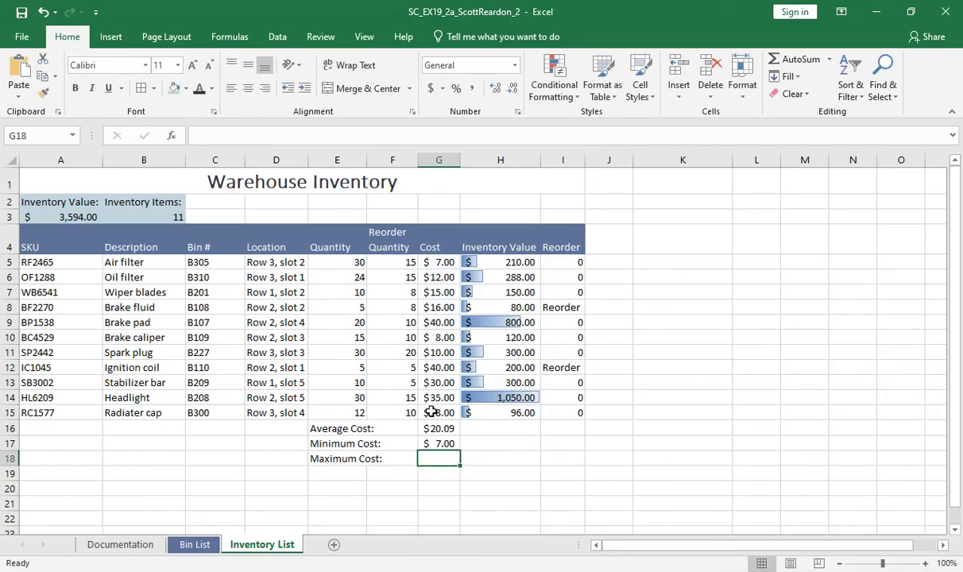
Insert a MAX function in cell G18 that finds the highest cost in the range G5:G15
left_click(172, 136)
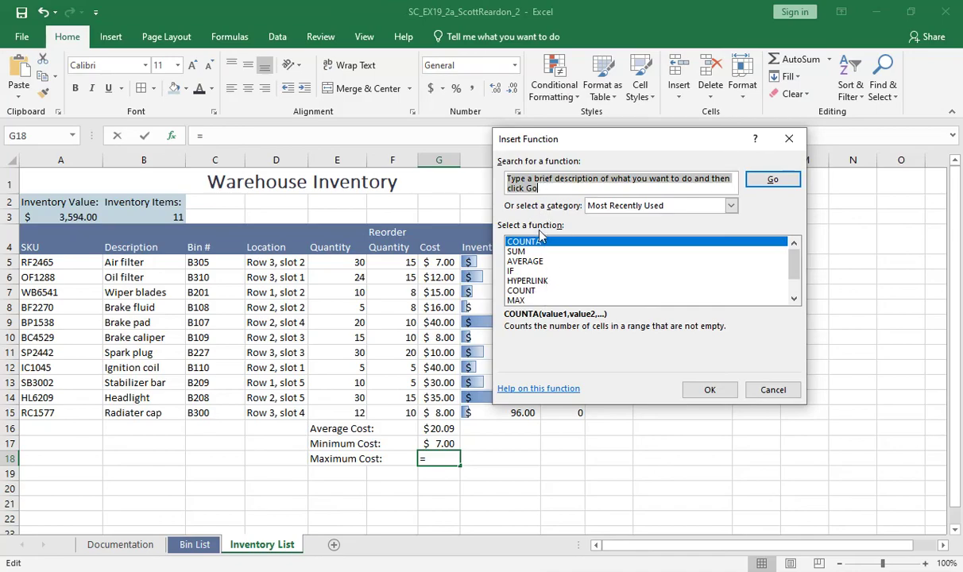
left_click(516, 300)
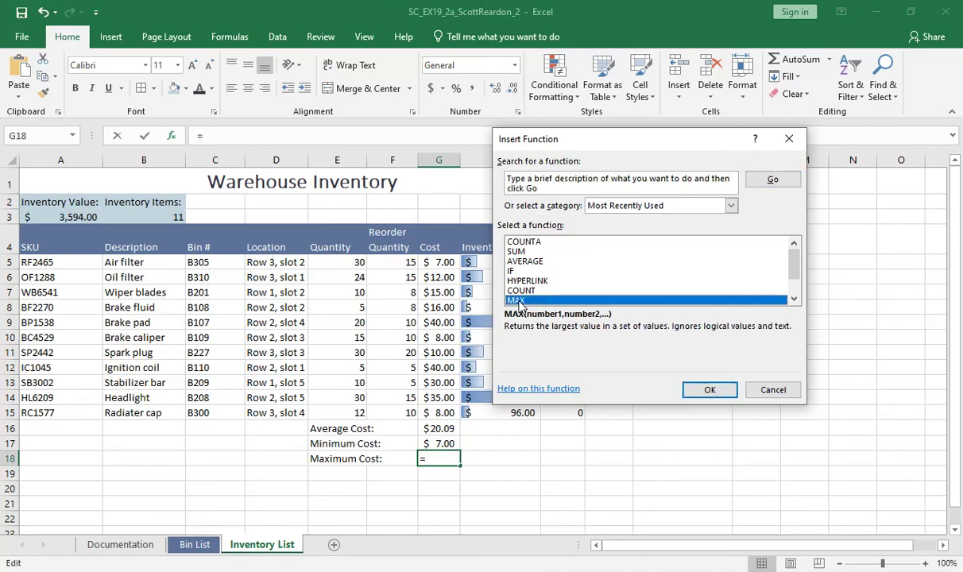
left_click(688, 389)
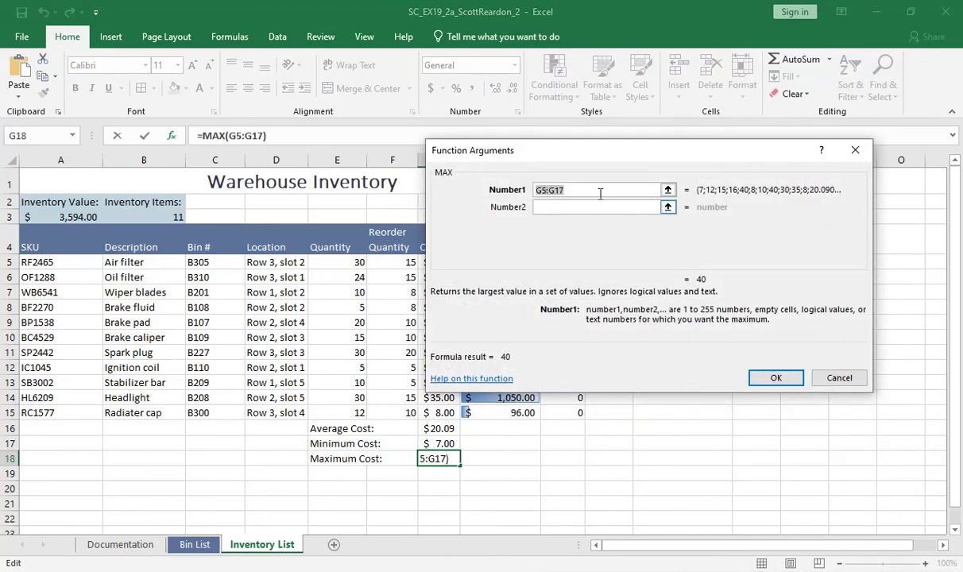
left_click_drag(578, 145, 671, 121)
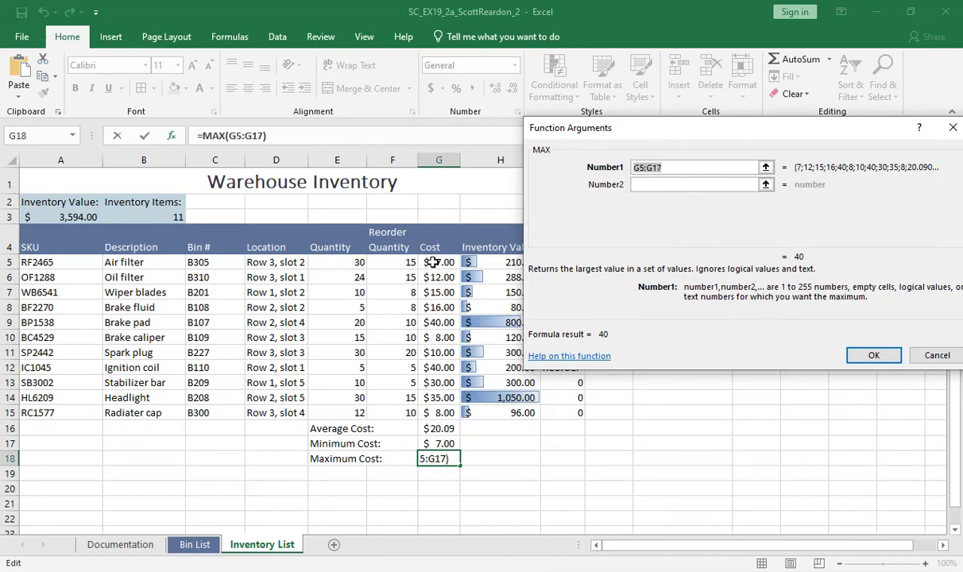
left_click_drag(431, 262, 430, 412)
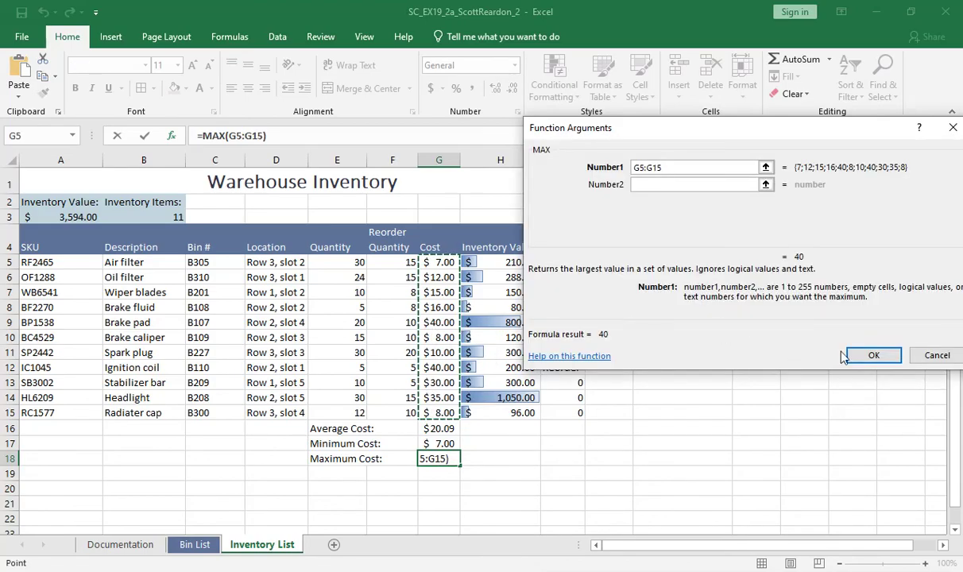
left_click(873, 356)
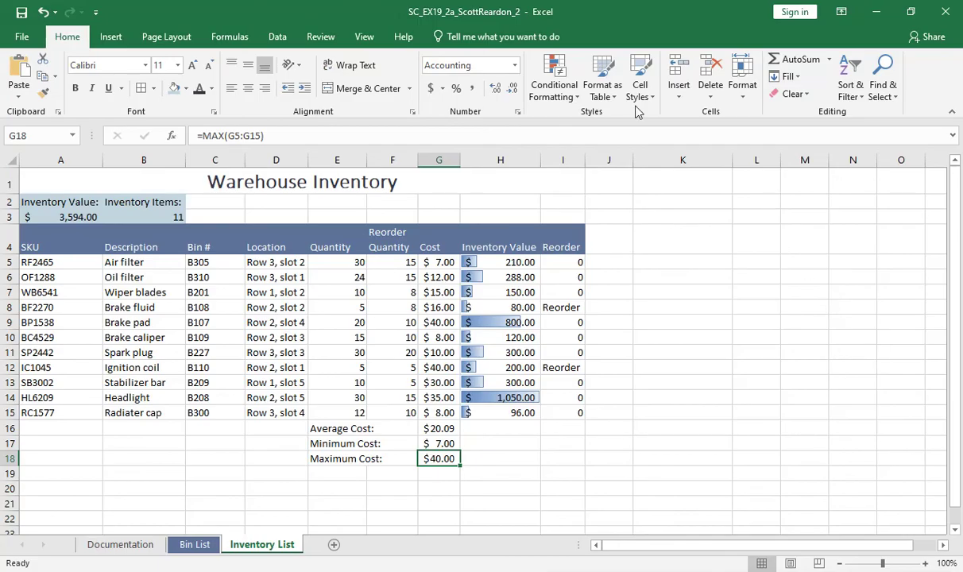
Spell-check the whole Inventory List worksheet and correct "Radiater" to "Radiator" in cell B15
left_click(318, 37)
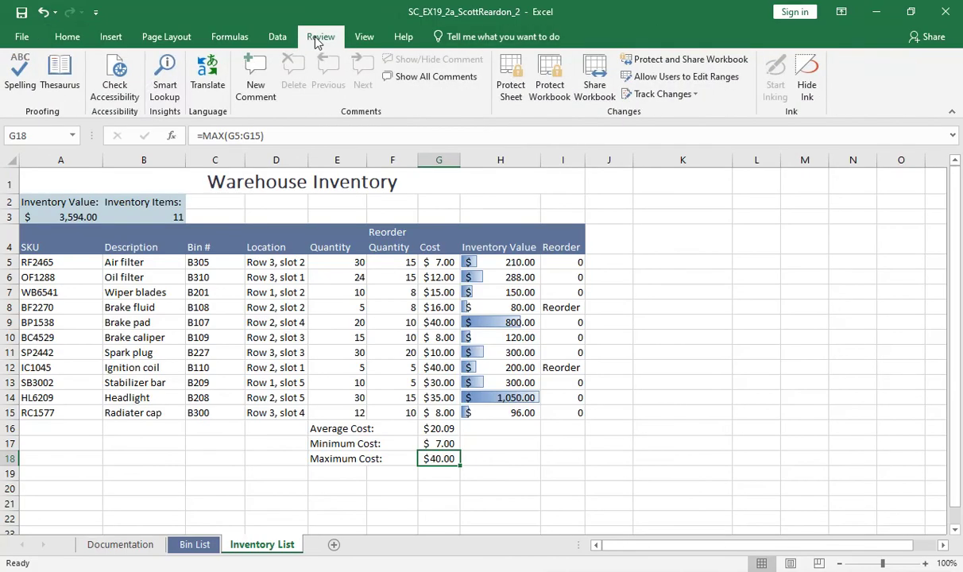
left_click(19, 73)
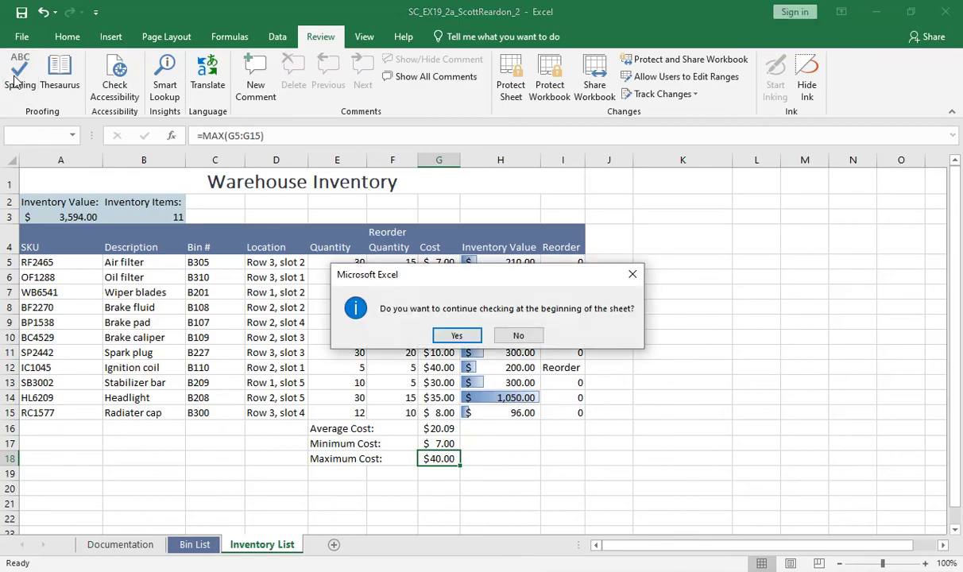
left_click(456, 335)
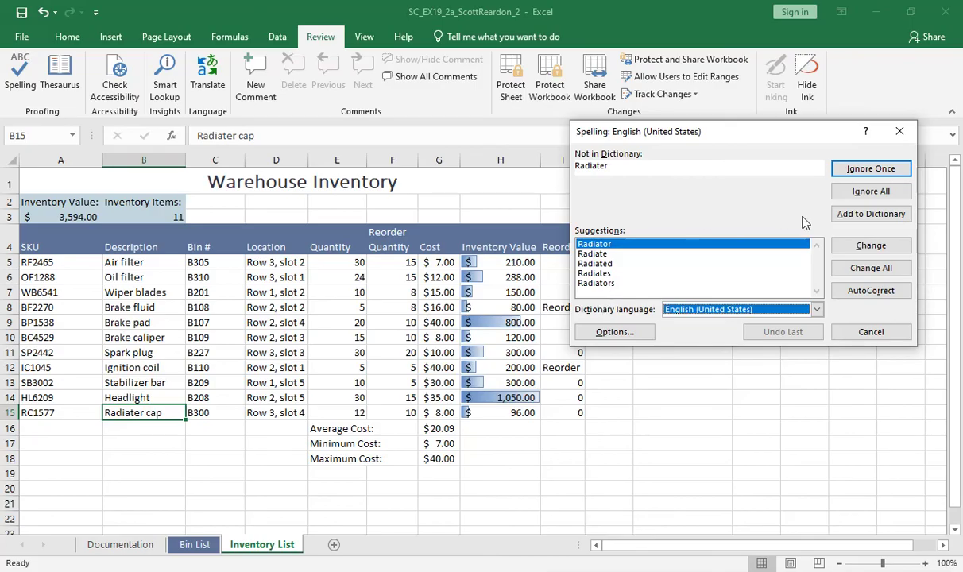
left_click(861, 251)
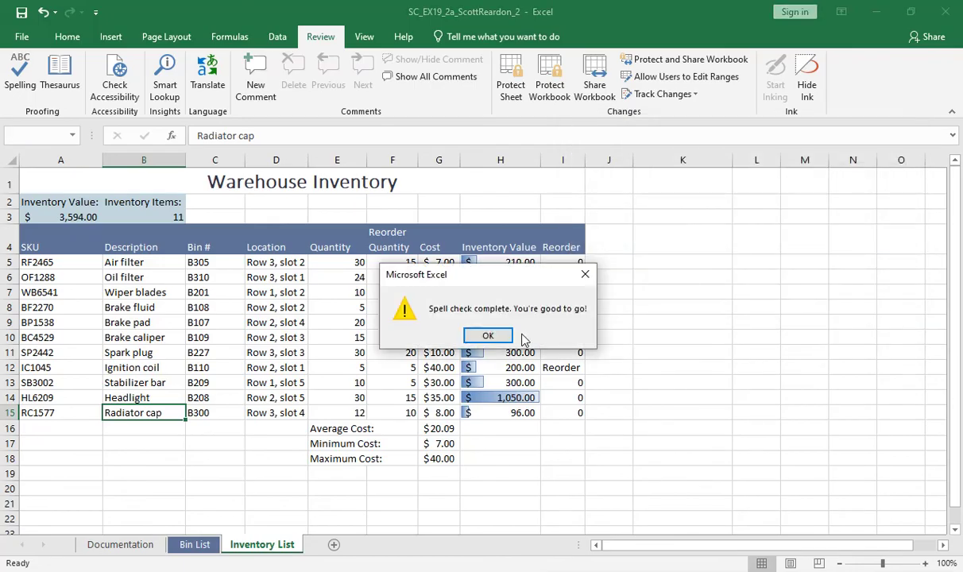
left_click(488, 335)
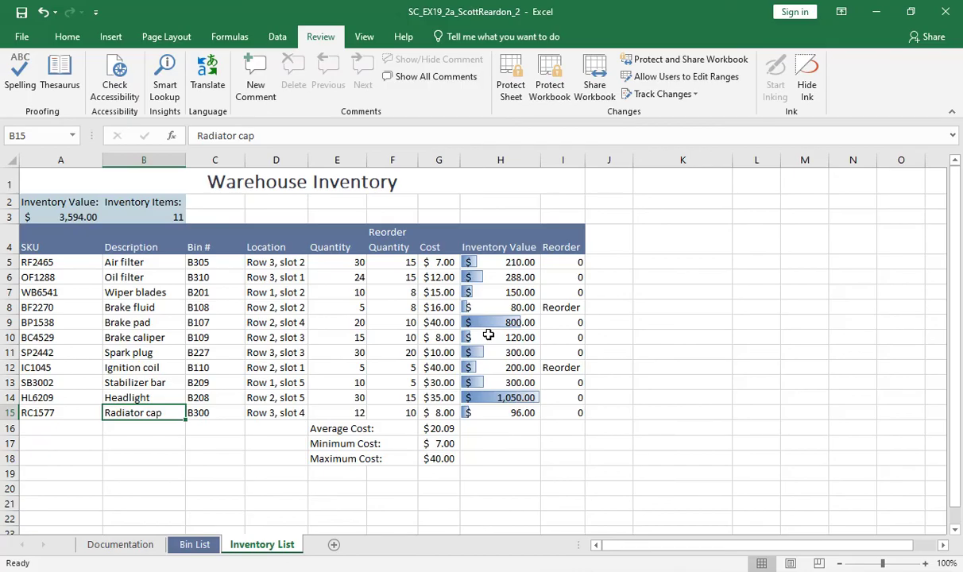
Color the Inventory List sheet tab with the same theme blue used on the Bin List tab
right_click(255, 550)
mouse_move(288, 483)
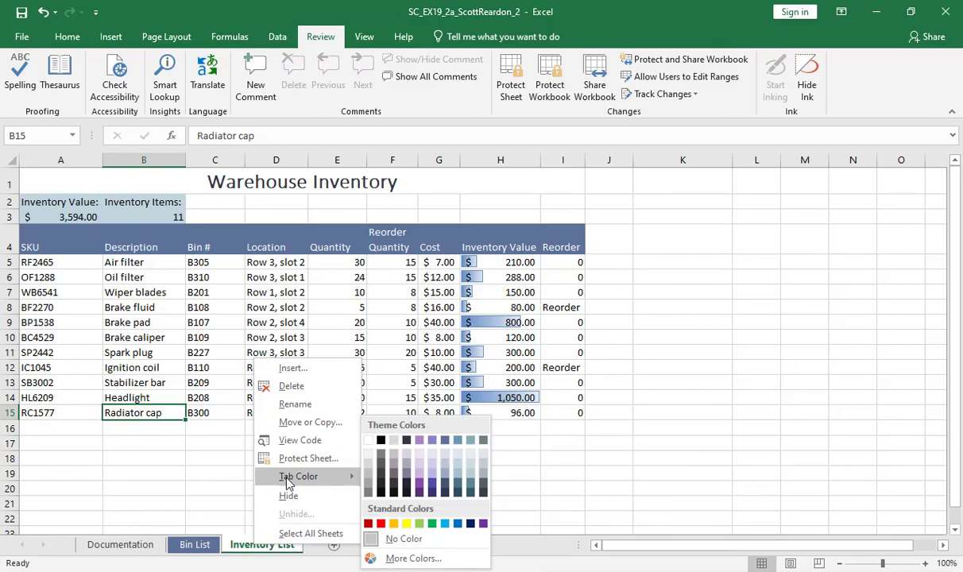
left_click(444, 441)
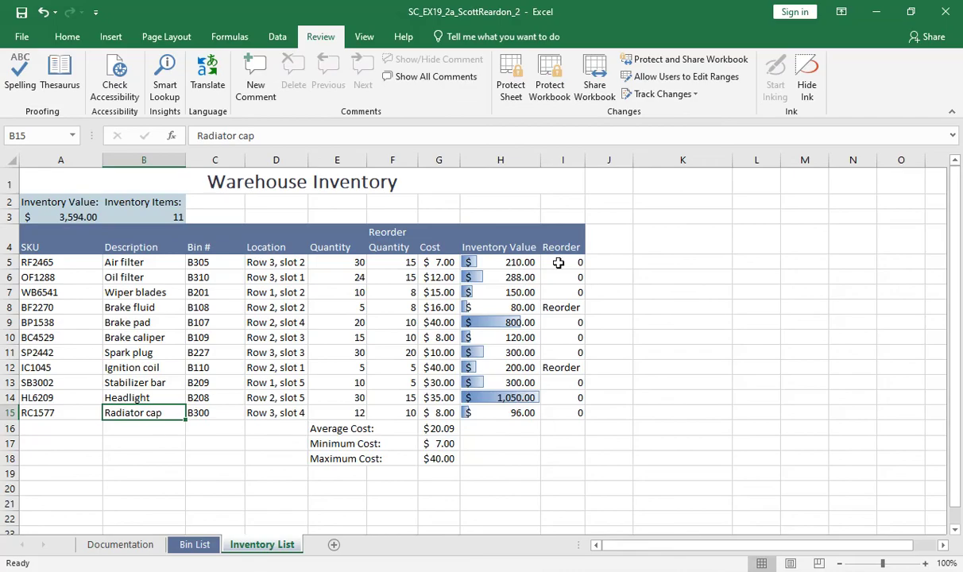
Highlight cells in I5:I15 equal to "Reorder" using conditional formatting with Light Red Fill with Dark Red Text
left_click_drag(558, 263, 553, 410)
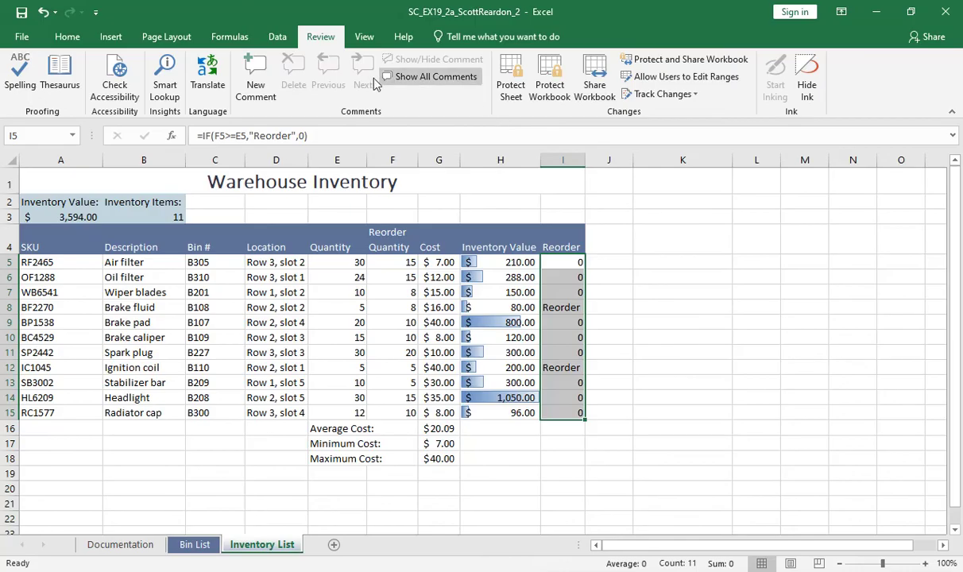
left_click(68, 37)
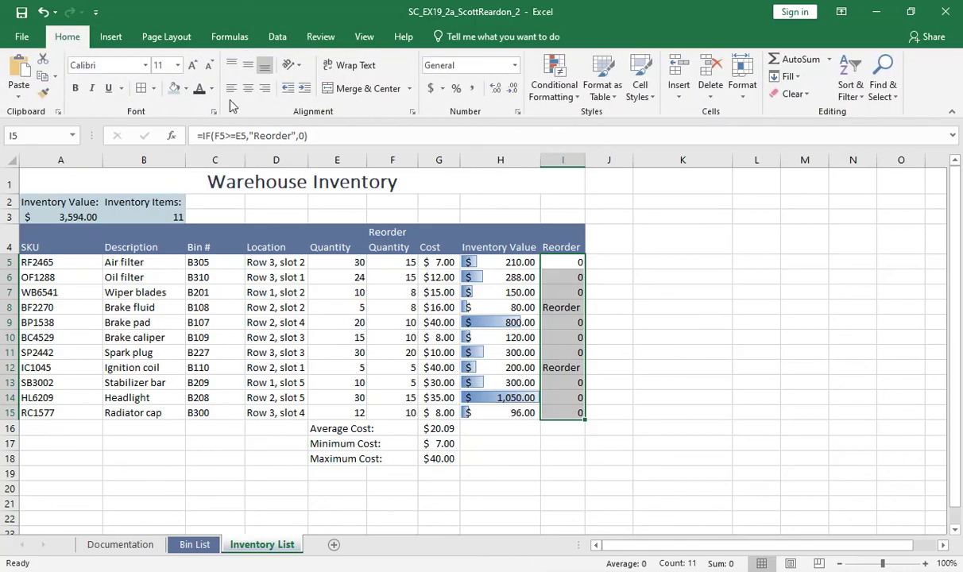
left_click(558, 103)
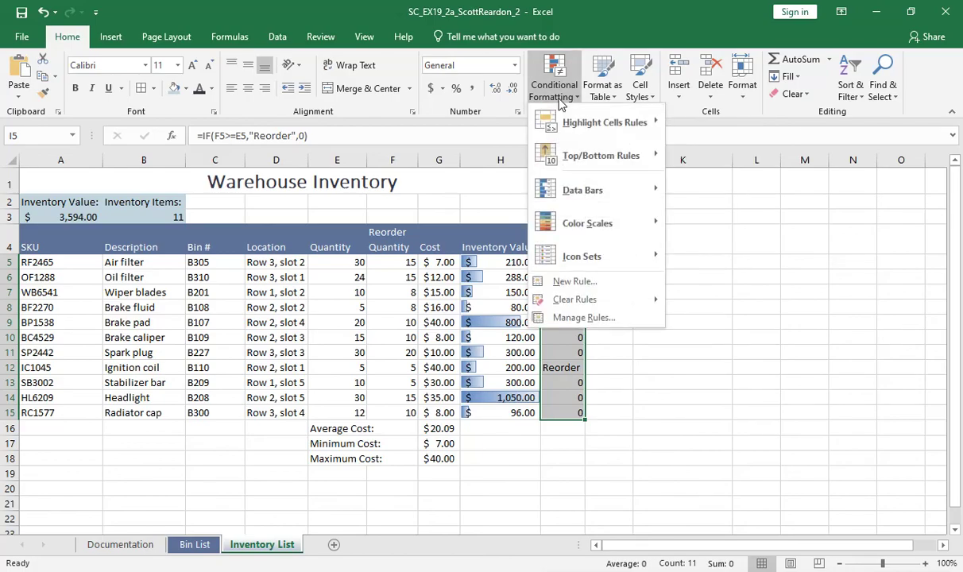
mouse_move(614, 126)
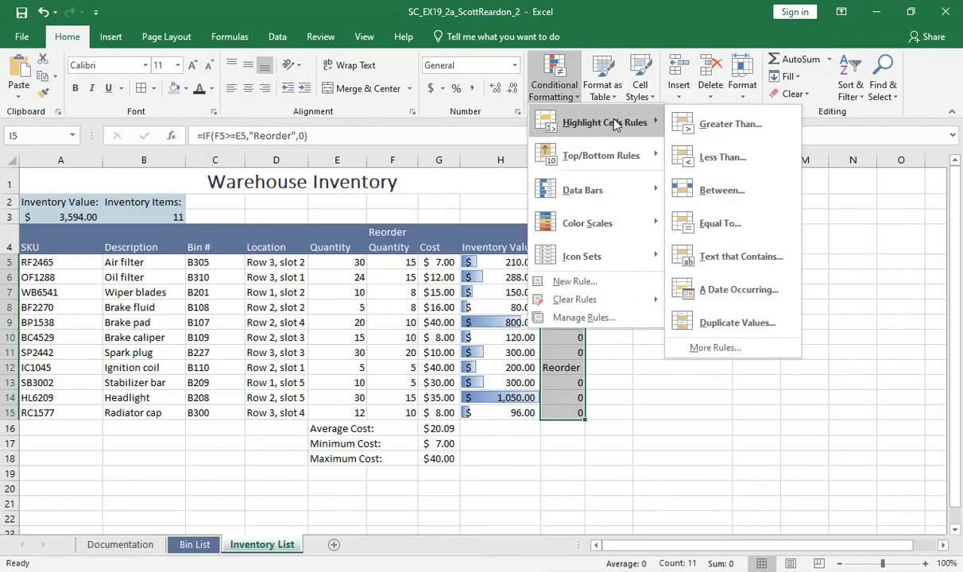
left_click(719, 224)
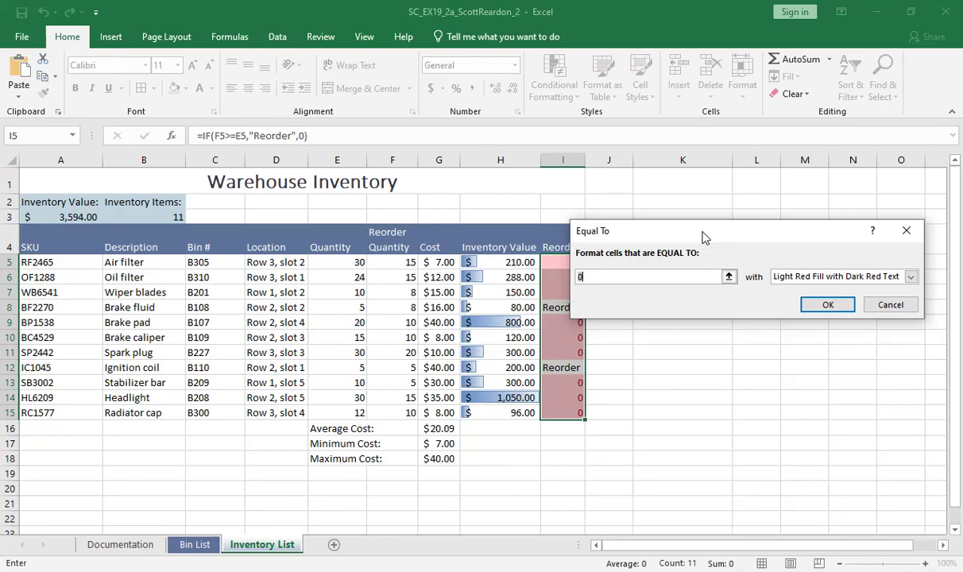
type("Re")
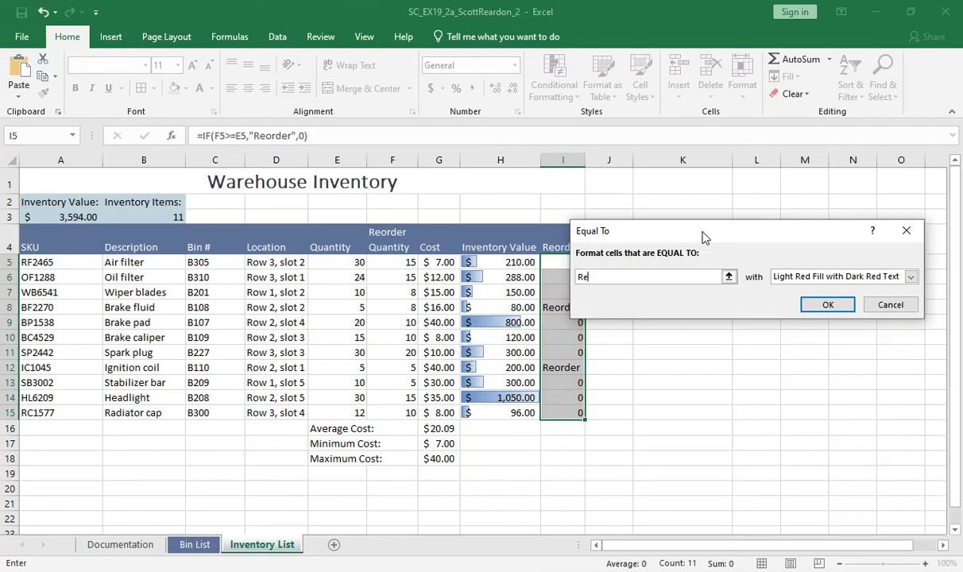
type("order")
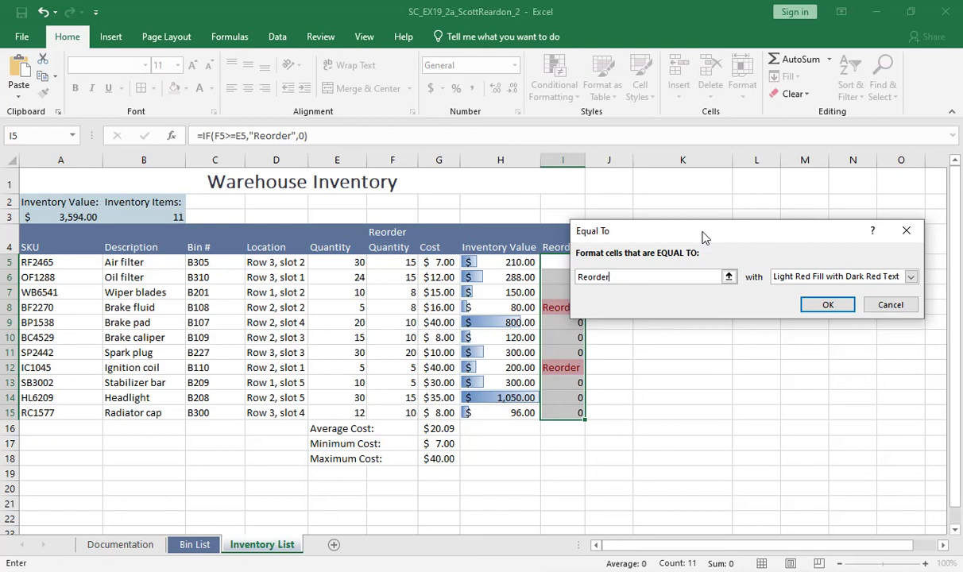
left_click(815, 304)
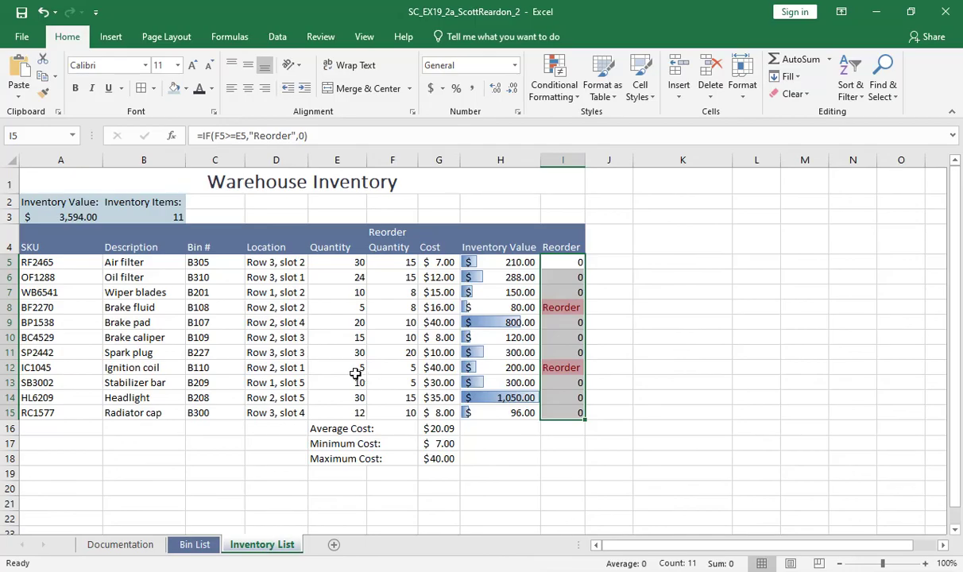
Apply the Accent3 cell style to the cost labels in E16:F18 and save the workbook
left_click_drag(327, 431, 329, 457)
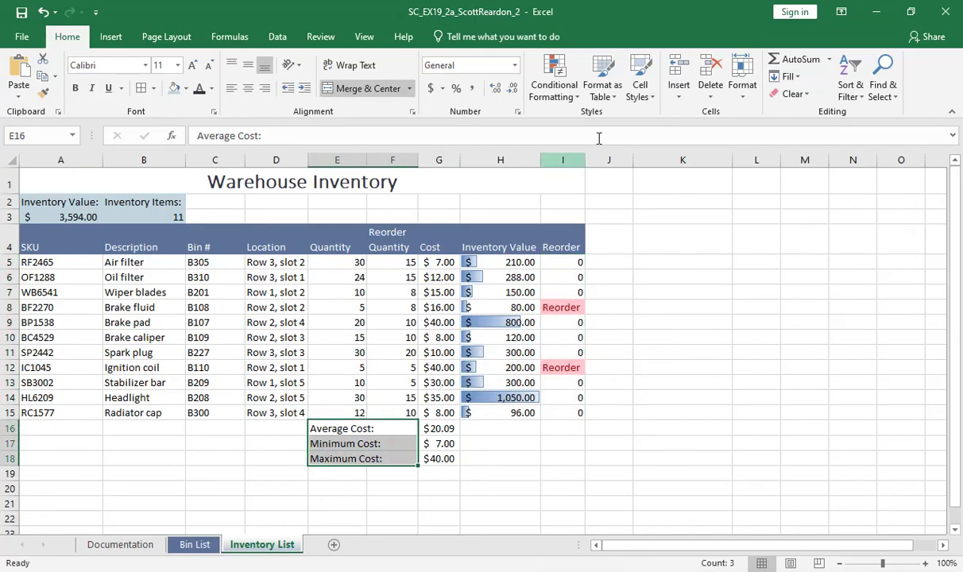
left_click(643, 94)
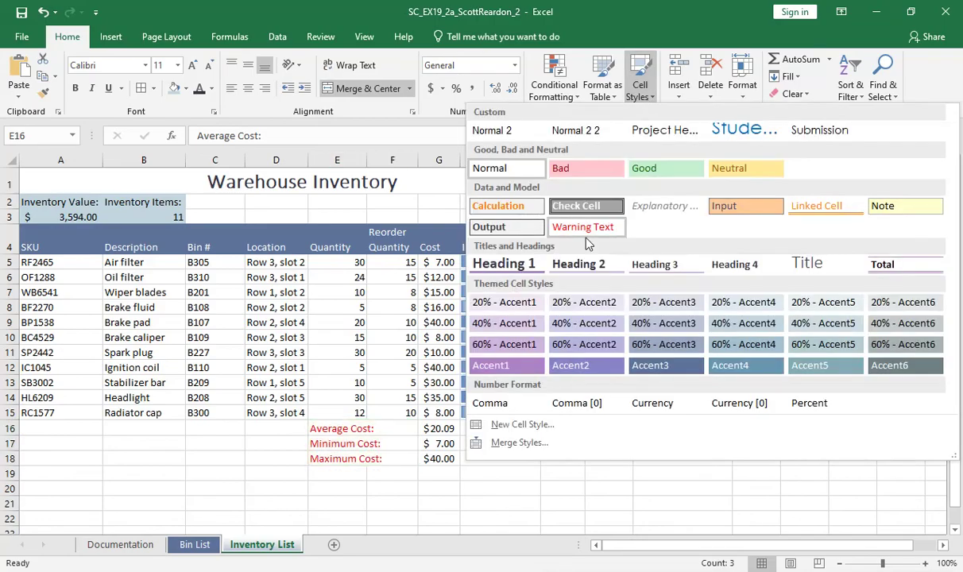
left_click(644, 364)
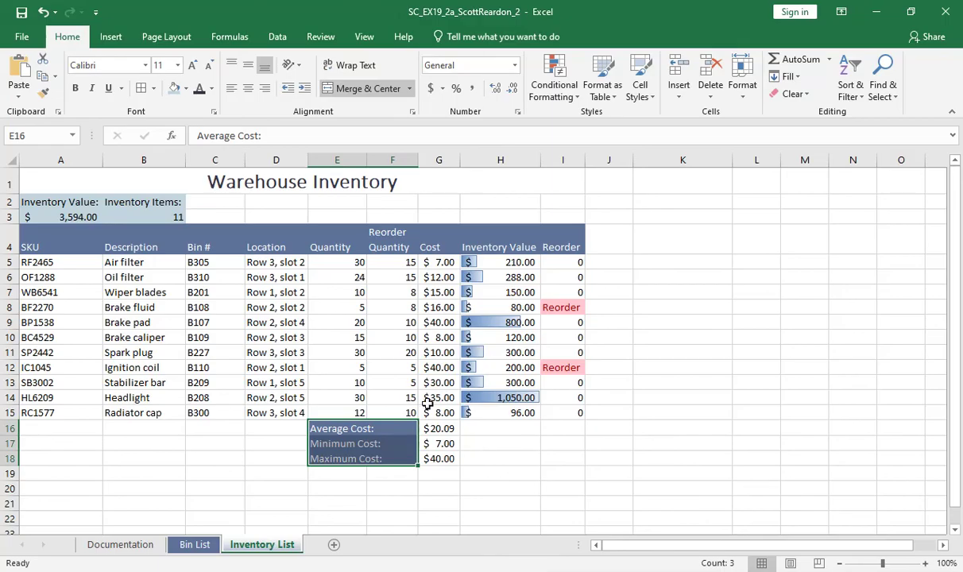
left_click(22, 12)
Switch to the SAM project page in Chrome and continue to Step 2 of the submission
mouse_move(423, 571)
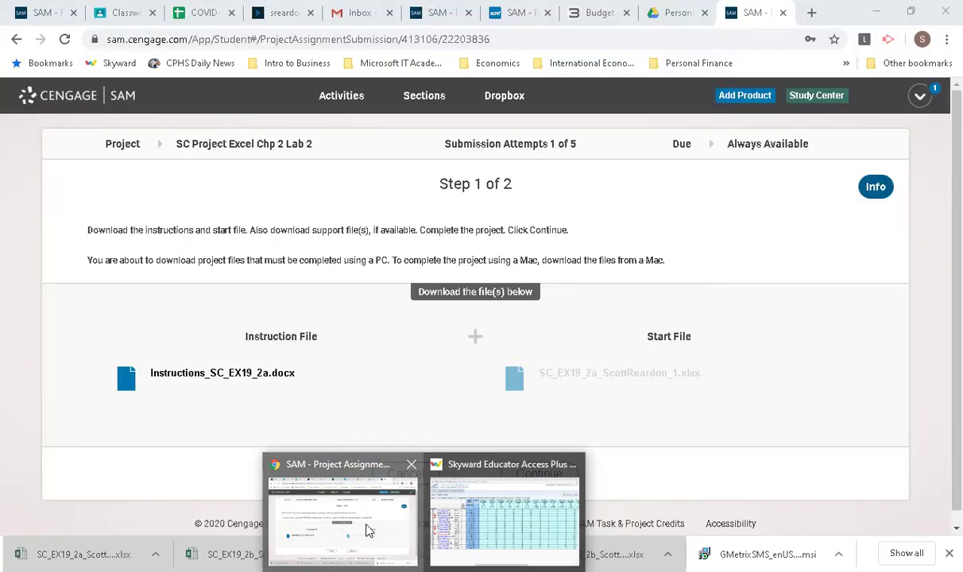
left_click(365, 529)
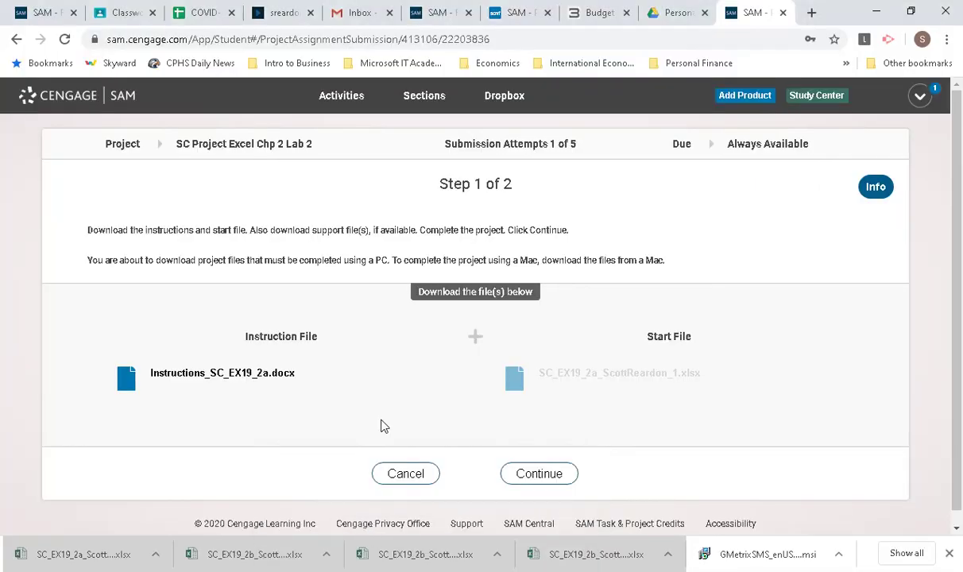
left_click(537, 471)
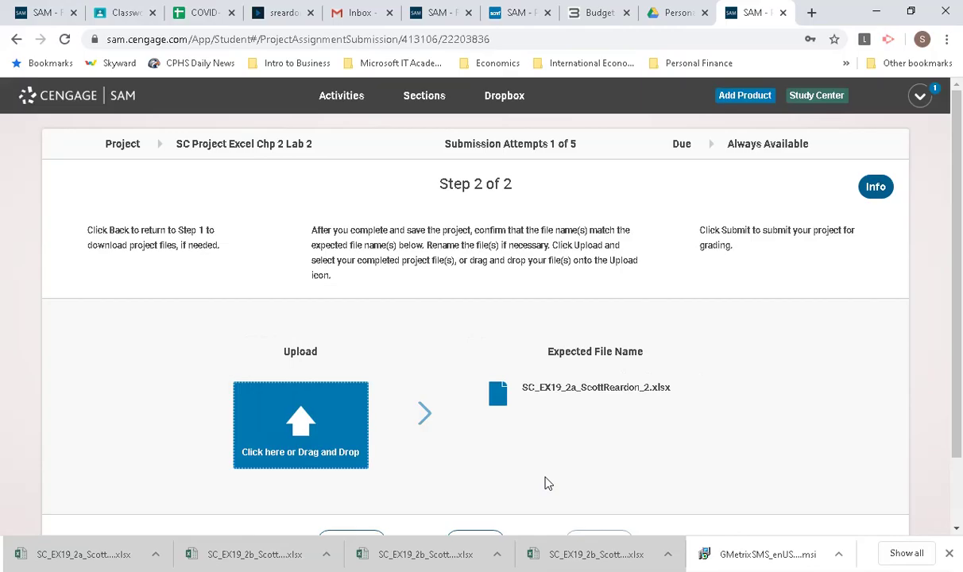
Upload the completed SC_EX19_2a workbook from the Documents folder and submit the project for grading
left_click(310, 419)
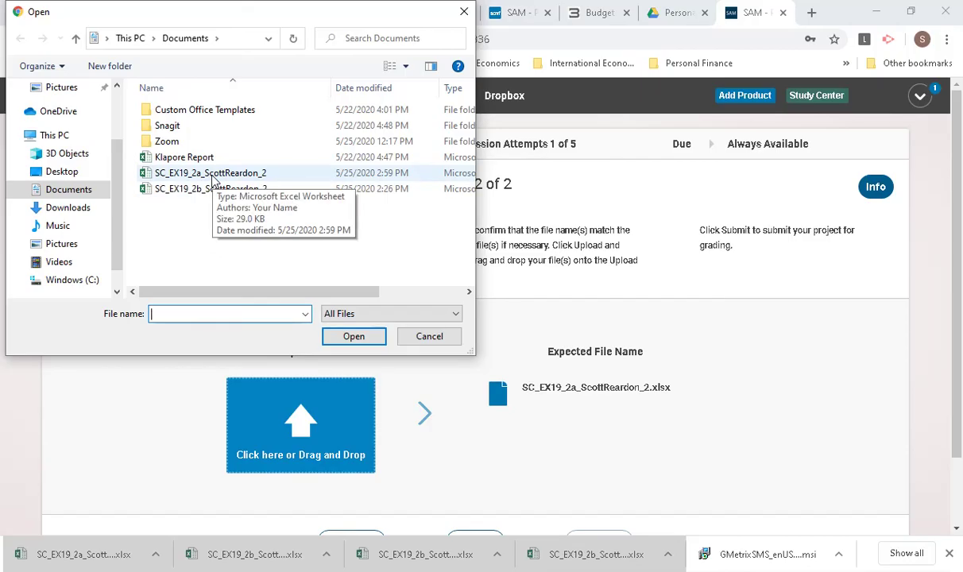
left_click(212, 176)
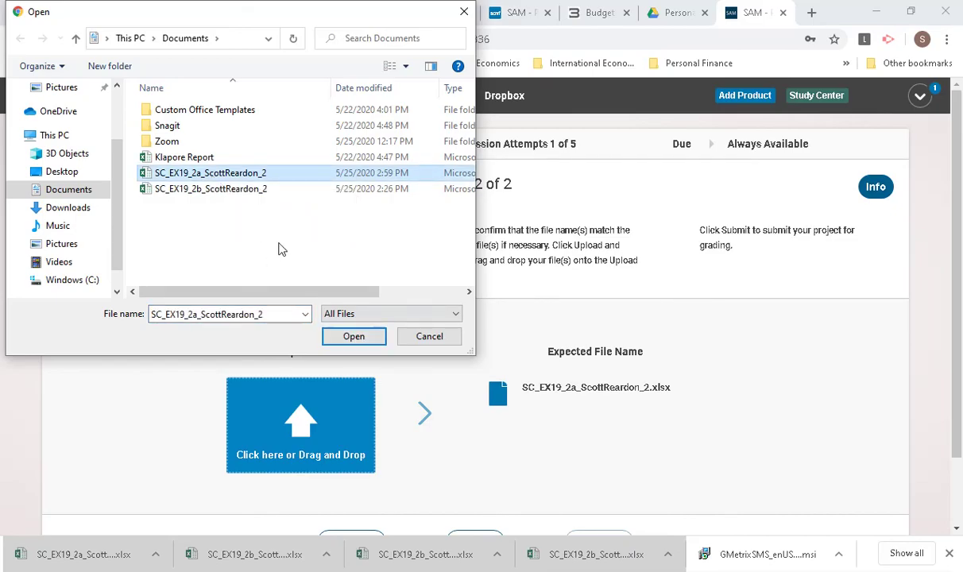
left_click(346, 334)
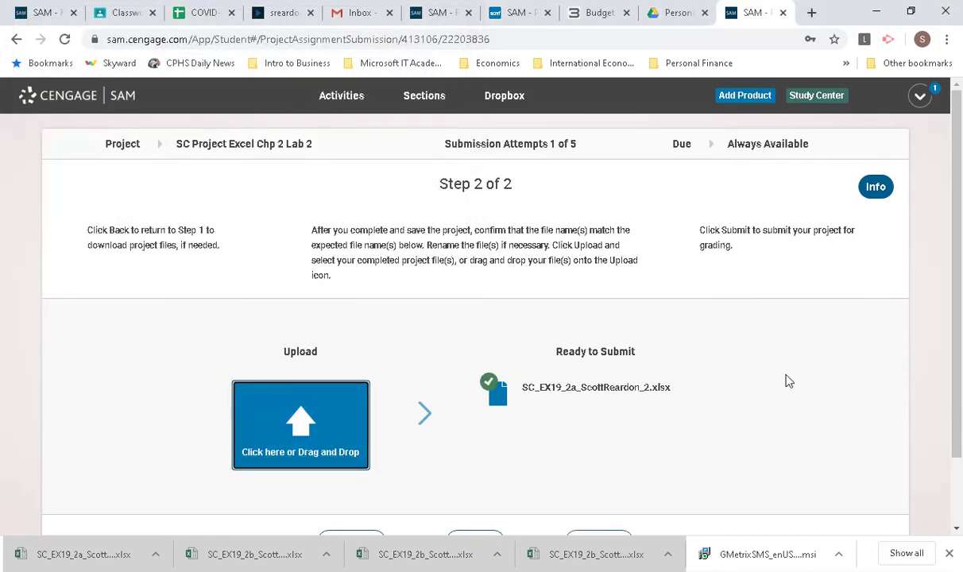
scroll(956, 397, "down", 1)
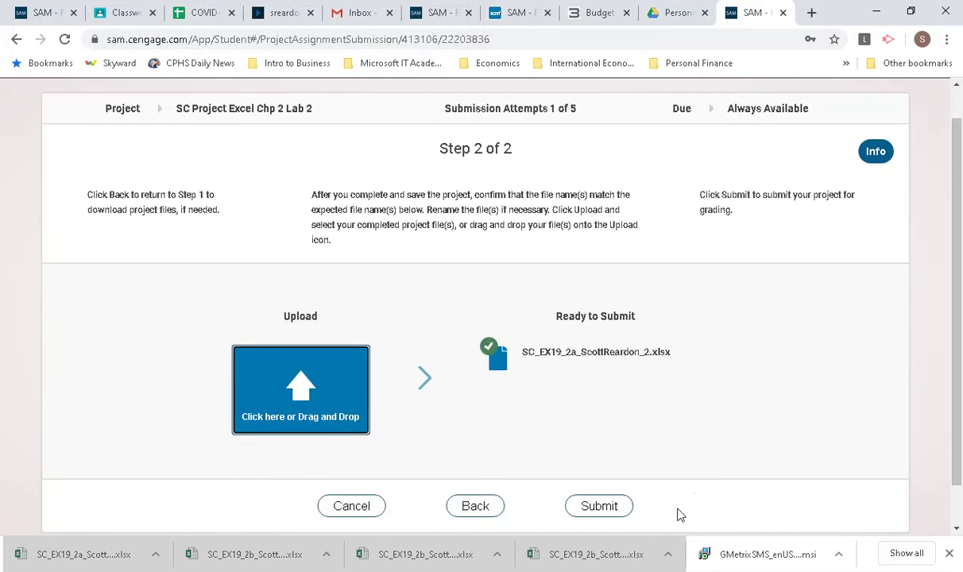
left_click(599, 507)
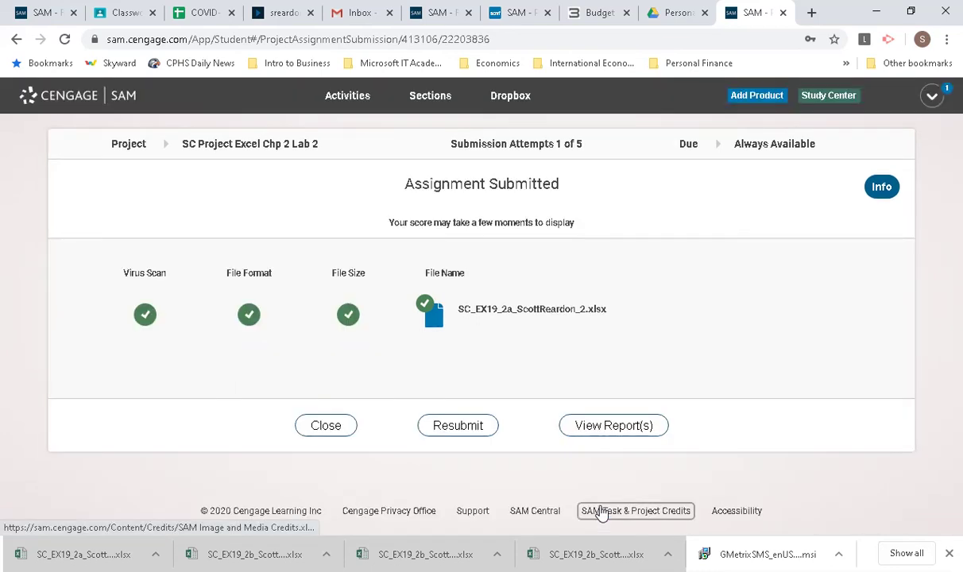
Download the grading report for the submitted assignment and open the report workbook
left_click(593, 427)
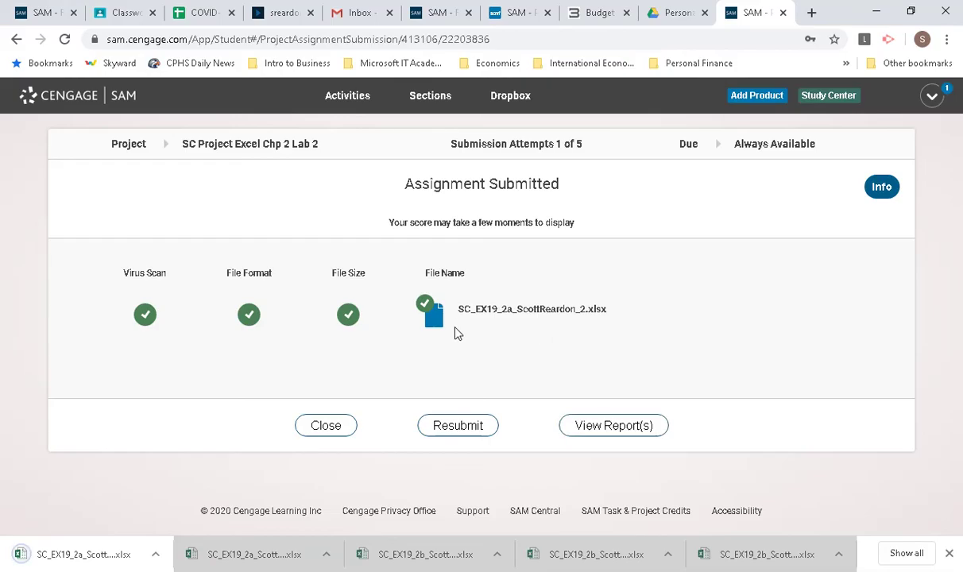
left_click(65, 560)
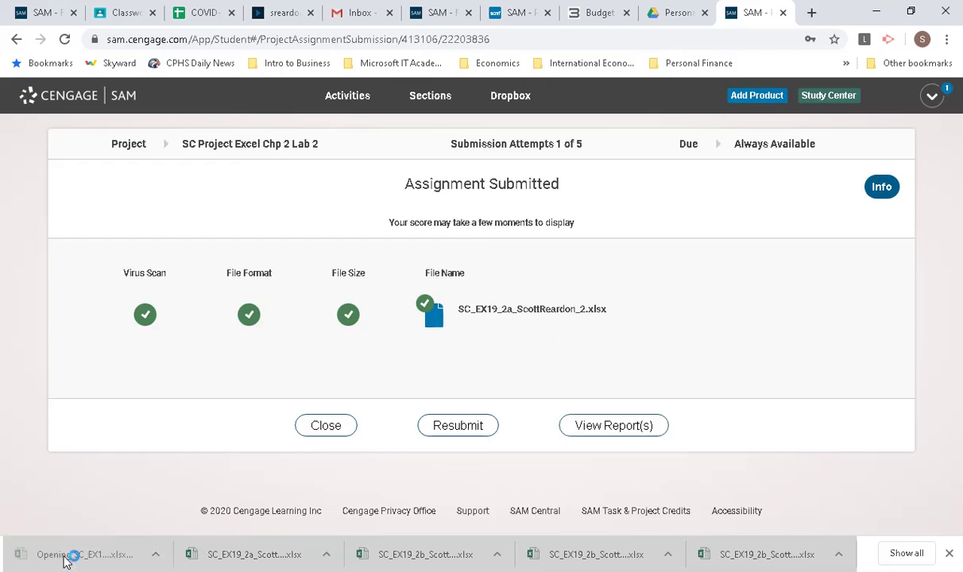